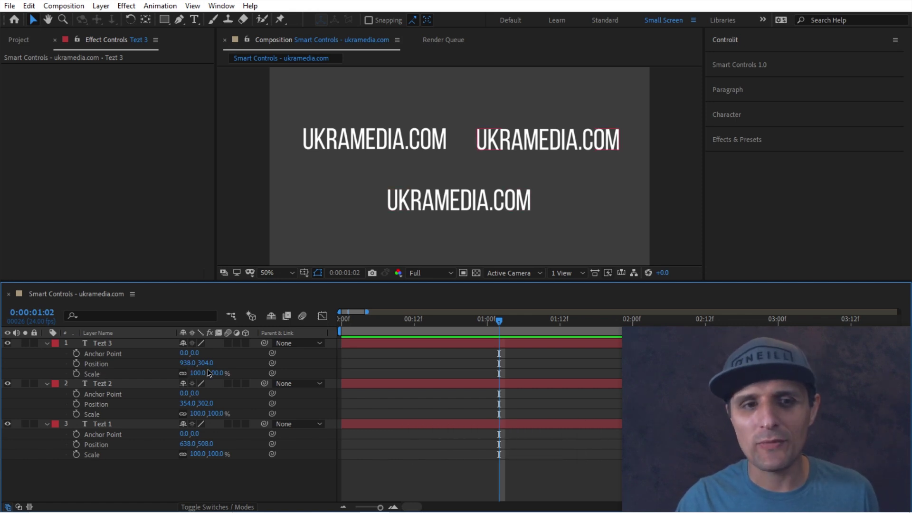
- Split Tezt 3's Position into separate dimensions, merge it back, and check Scale's options
{"action": "right_click", "coordinate": [101, 363]}
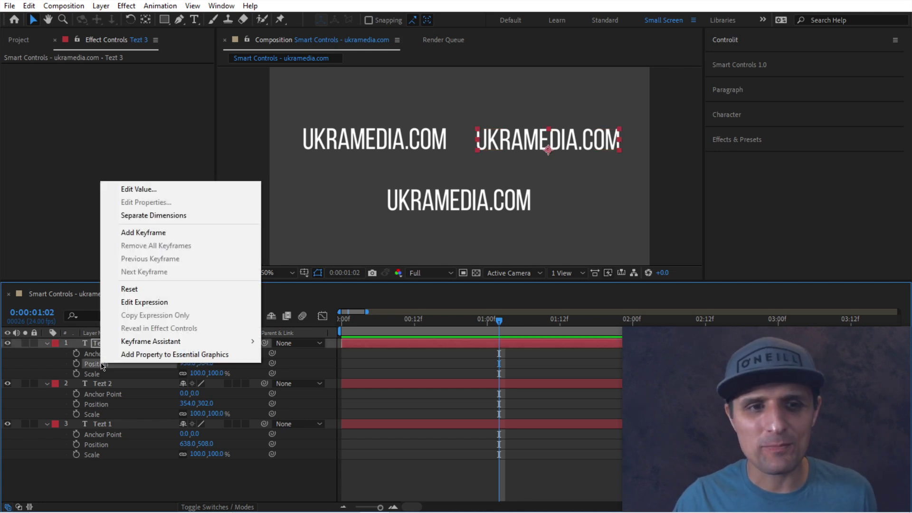
{"action": "left_click", "coordinate": [173, 217]}
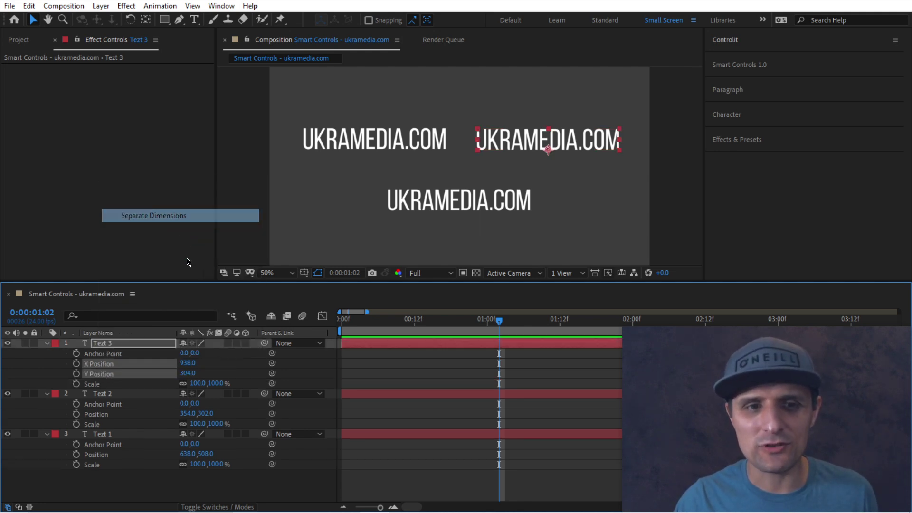
{"action": "right_click", "coordinate": [231, 368]}
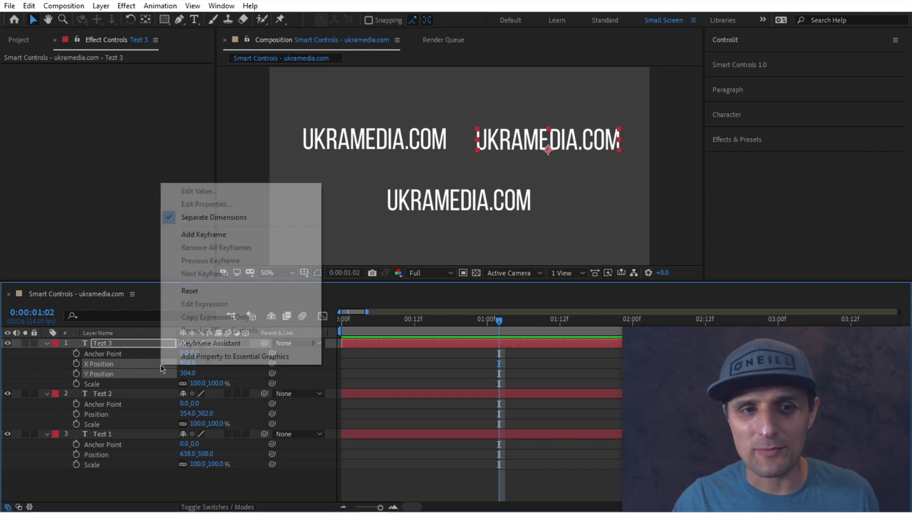
{"action": "left_click", "coordinate": [207, 218]}
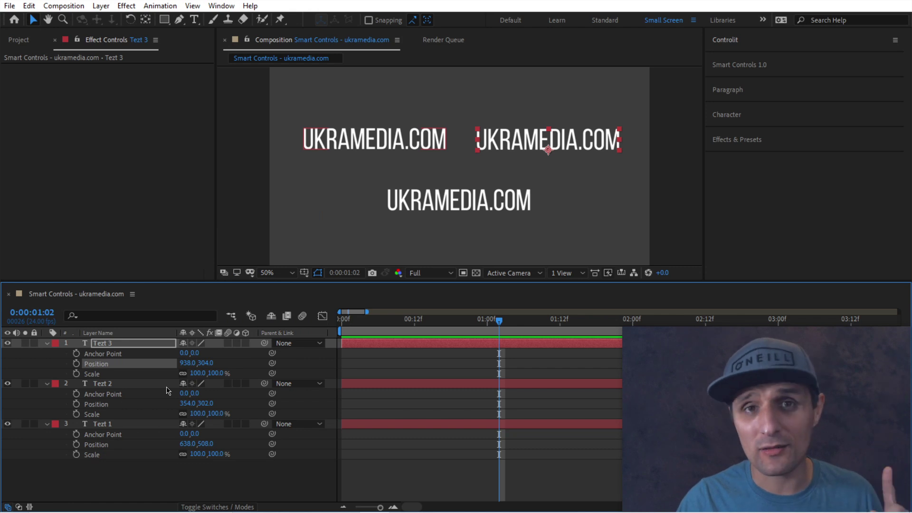
{"action": "left_click", "coordinate": [93, 374]}
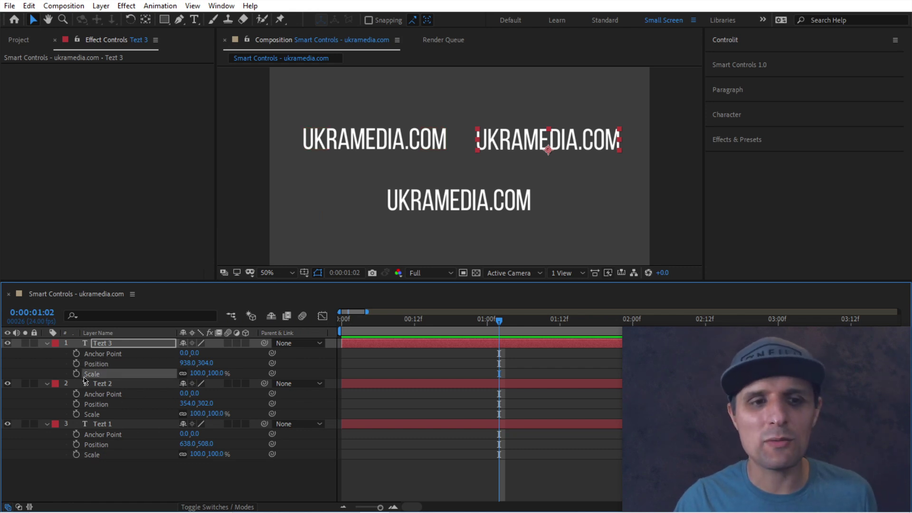
{"action": "right_click", "coordinate": [94, 377]}
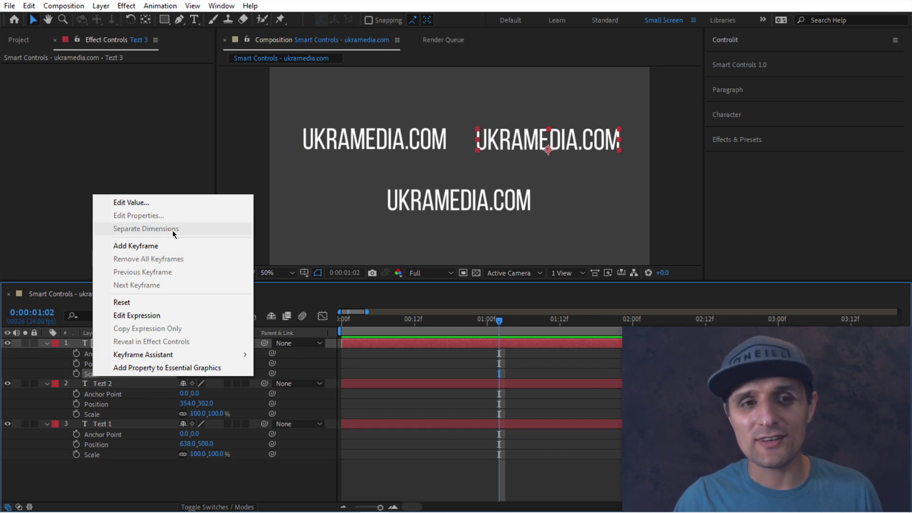
{"action": "left_click", "coordinate": [304, 371]}
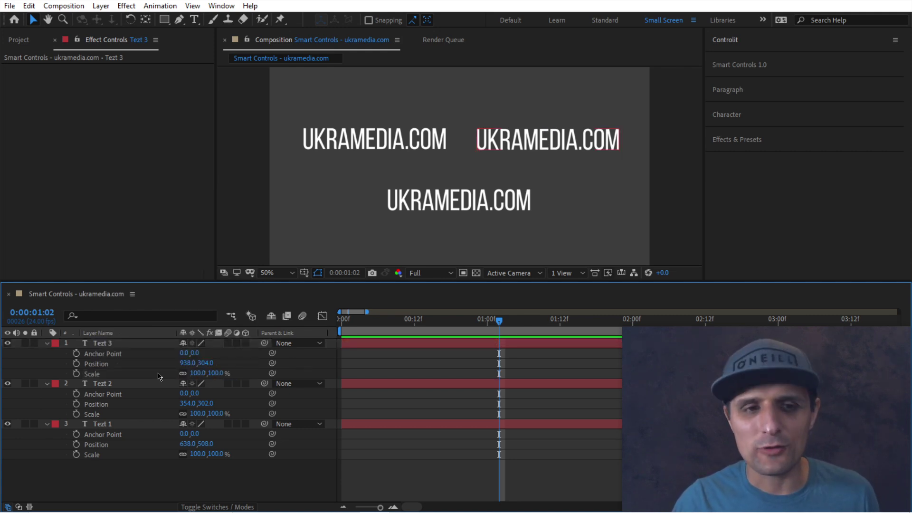
- Add a Slider Control effect to Tezt 3 and duplicate it
{"action": "left_click", "coordinate": [140, 345]}
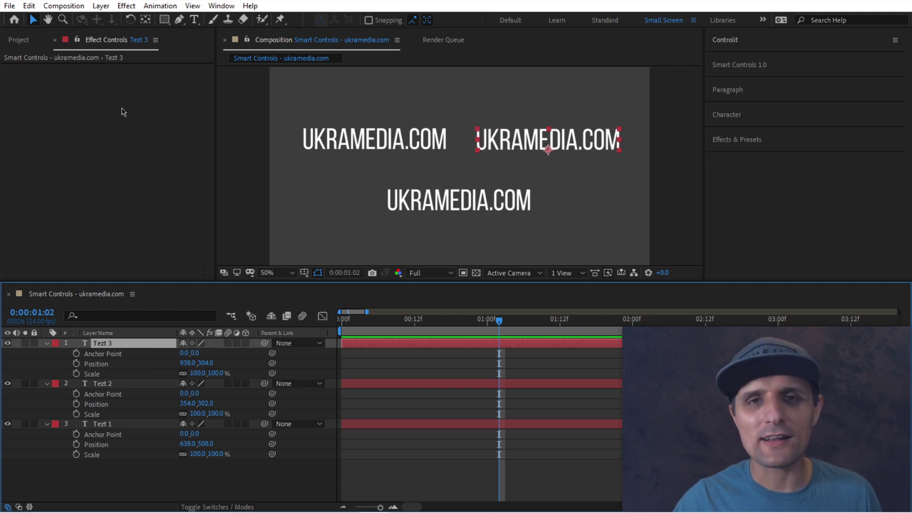
{"action": "right_click", "coordinate": [60, 98]}
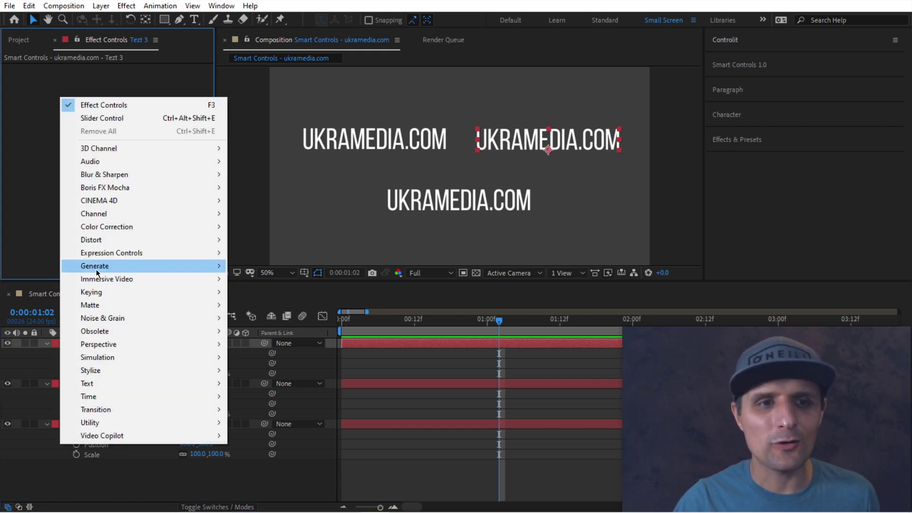
{"action": "mouse_move", "coordinate": [117, 253]}
{"action": "left_click", "coordinate": [264, 345]}
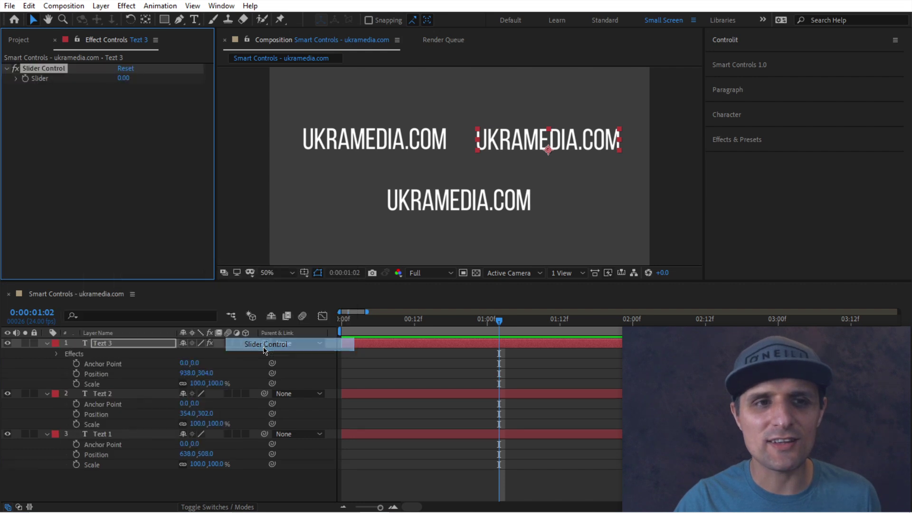
{"action": "key", "text": "ctrl+d"}
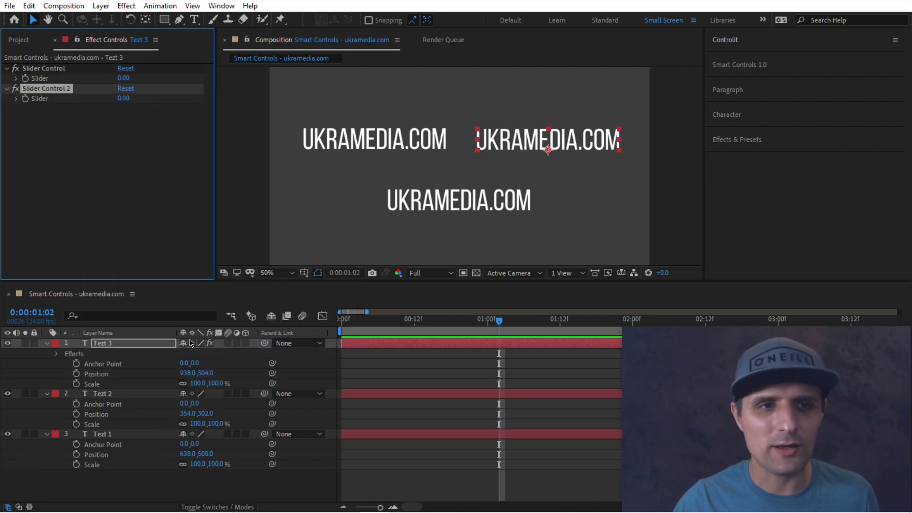
- Rename the two slider effects X and Y
{"action": "left_click", "coordinate": [67, 72]}
{"action": "key", "text": "Return"}
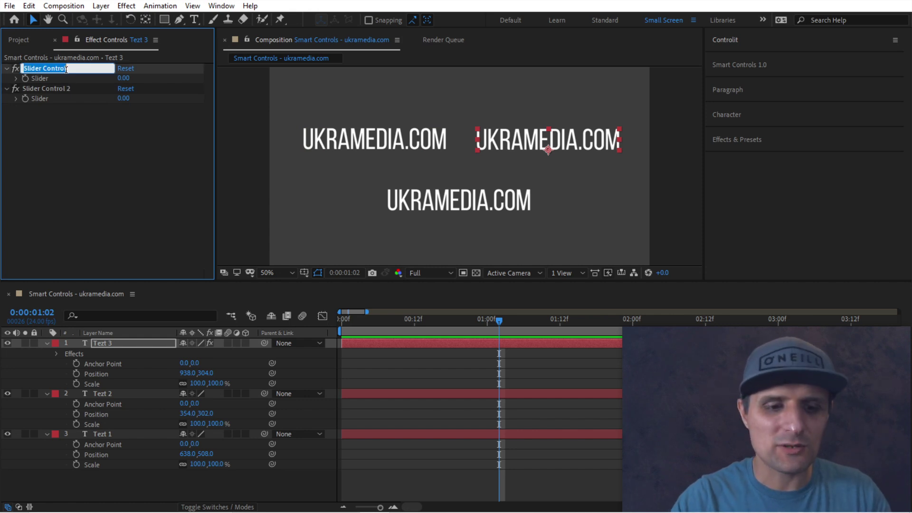
{"action": "type", "text": "X"}
{"action": "left_click", "coordinate": [67, 88]}
{"action": "key", "text": "Return"}
{"action": "type", "text": "Y"}
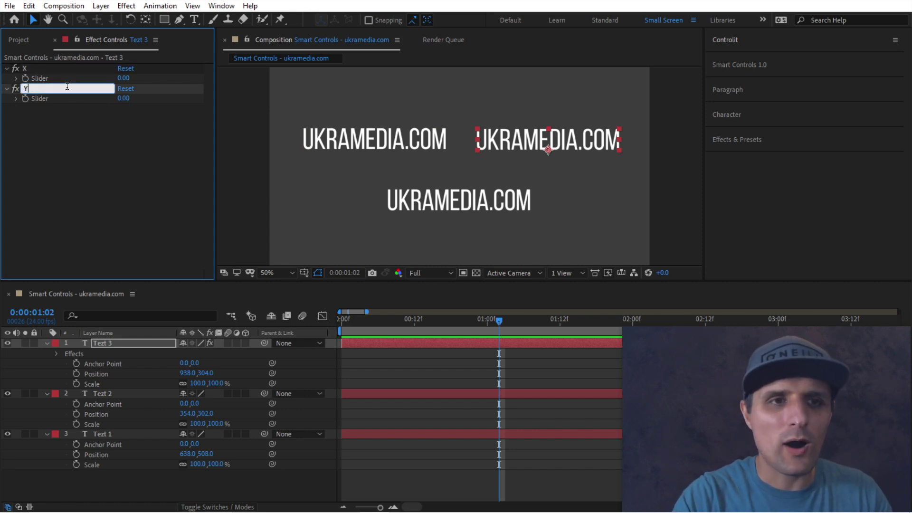
{"action": "key", "text": "Return"}
{"action": "left_click", "coordinate": [100, 387]}
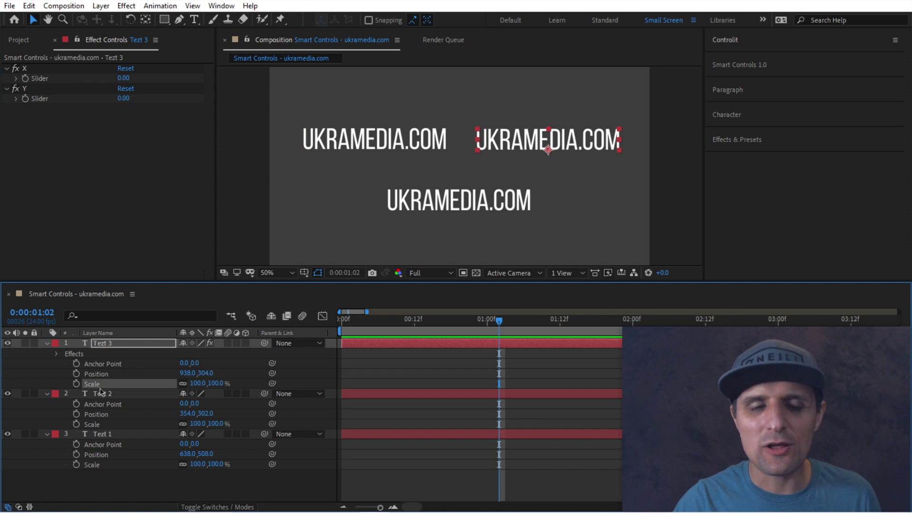
- Write a Scale expression setting x and y from the X and Y sliders, returning [x, y]
{"action": "left_click", "coordinate": [76, 384], "text": "alt"}
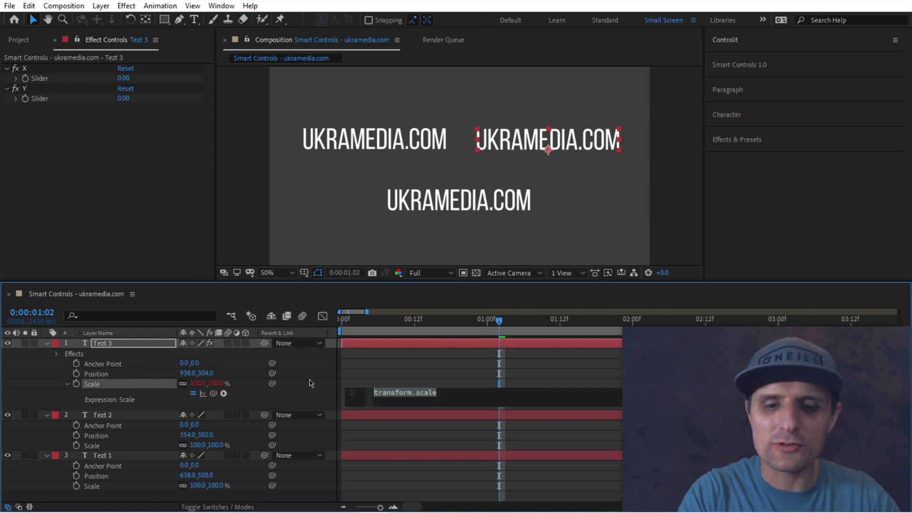
{"action": "type", "text": "x ="}
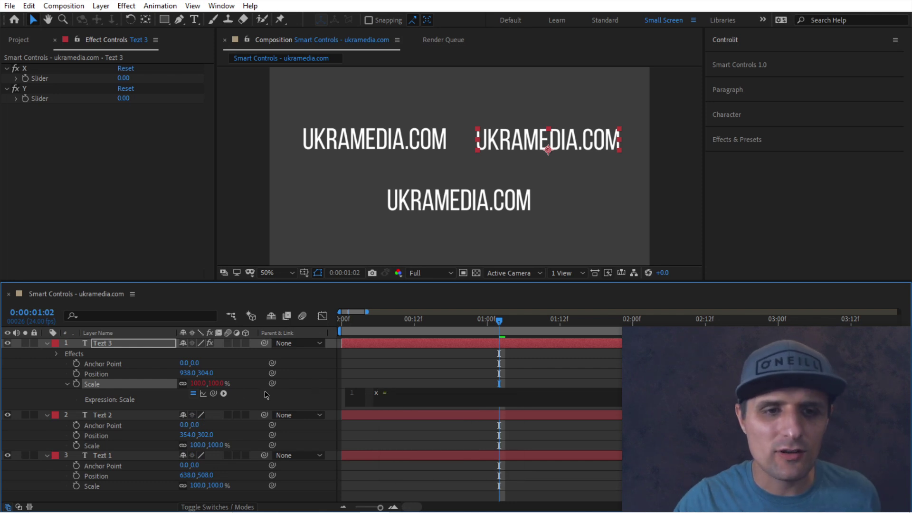
{"action": "left_click_drag", "start_coordinate": [214, 393], "coordinate": [52, 80]}
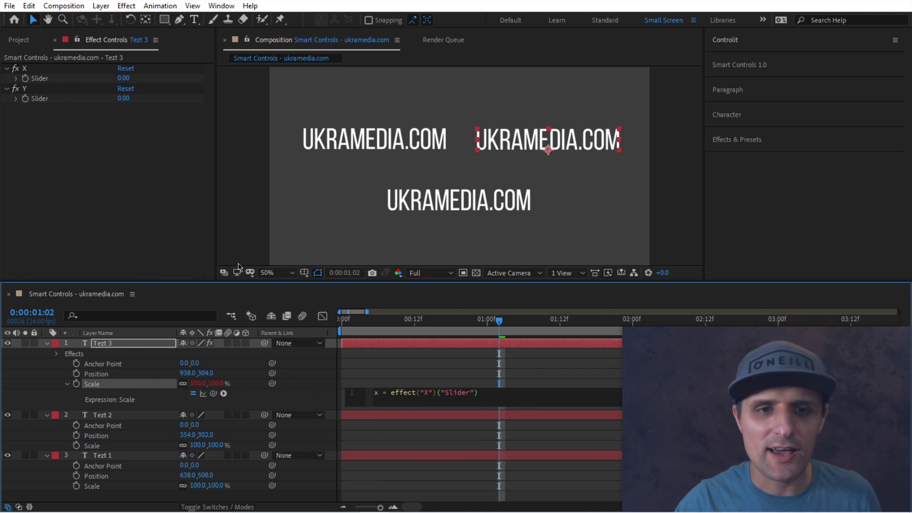
{"action": "type", "text": ".value;"}
{"action": "key", "text": "Return"}
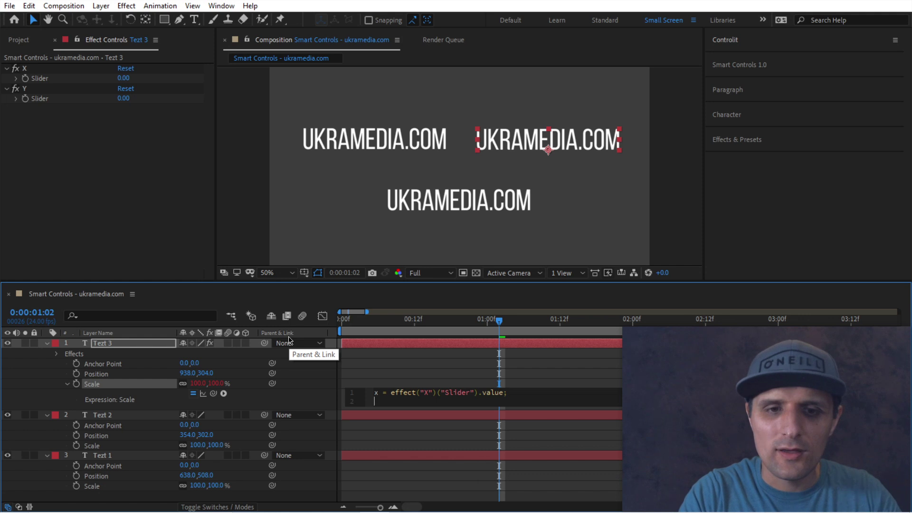
{"action": "type", "text": "y ="}
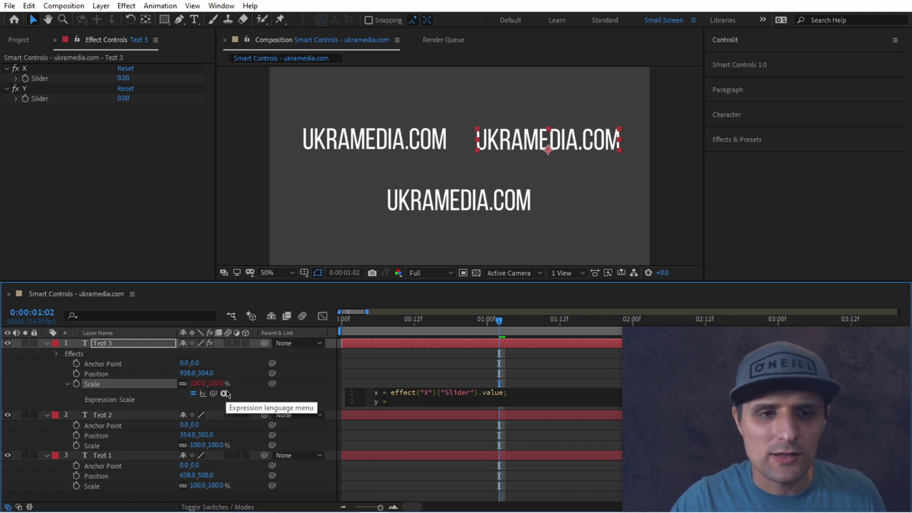
{"action": "left_click_drag", "start_coordinate": [214, 393], "coordinate": [52, 98]}
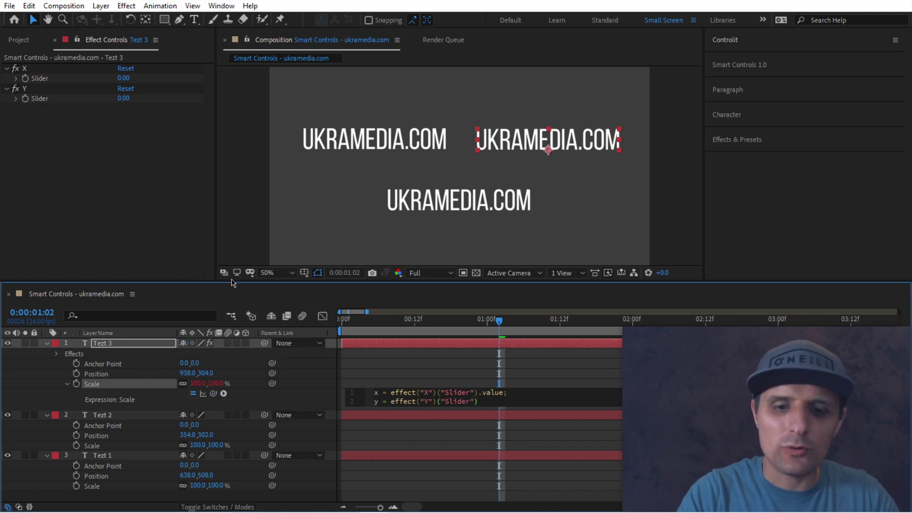
{"action": "type", "text": "value;"}
{"action": "key", "text": "Return"}
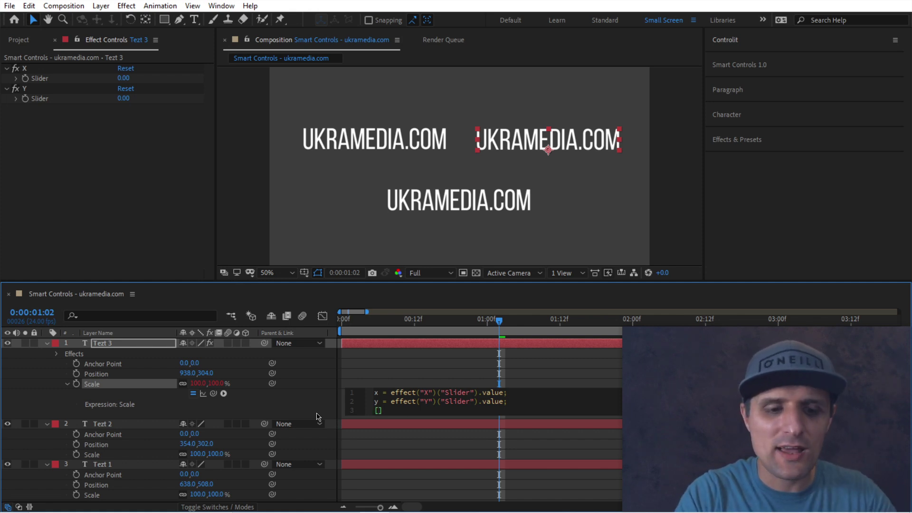
{"action": "type", "text": "[x, y]"}
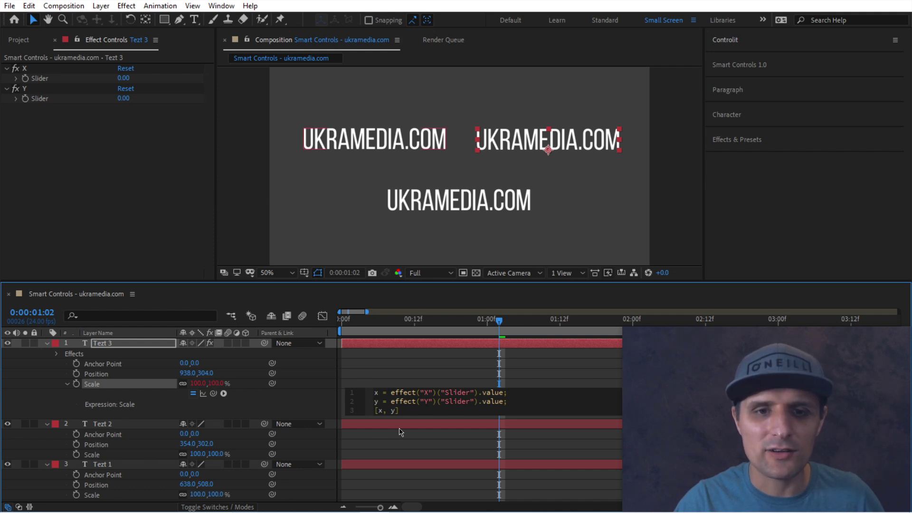
{"action": "left_click", "coordinate": [321, 407]}
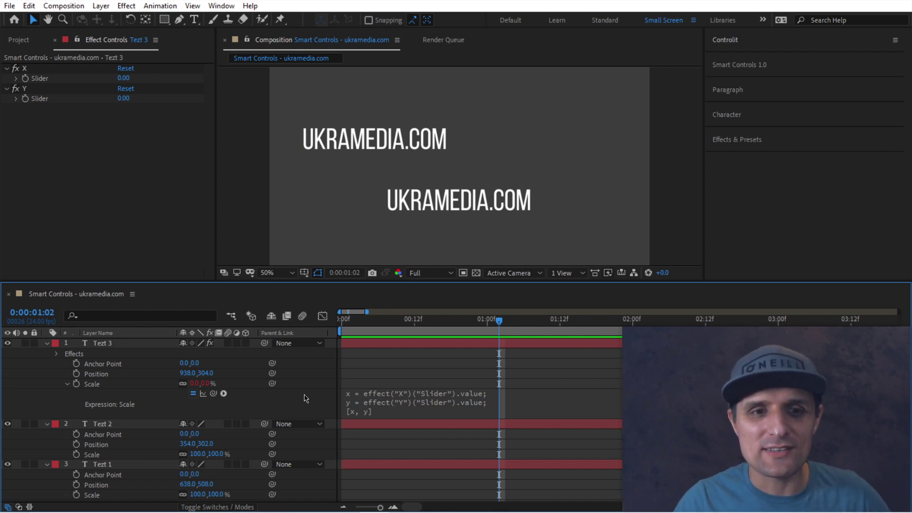
{"action": "left_click_drag", "start_coordinate": [123, 79], "coordinate": [175, 77]}
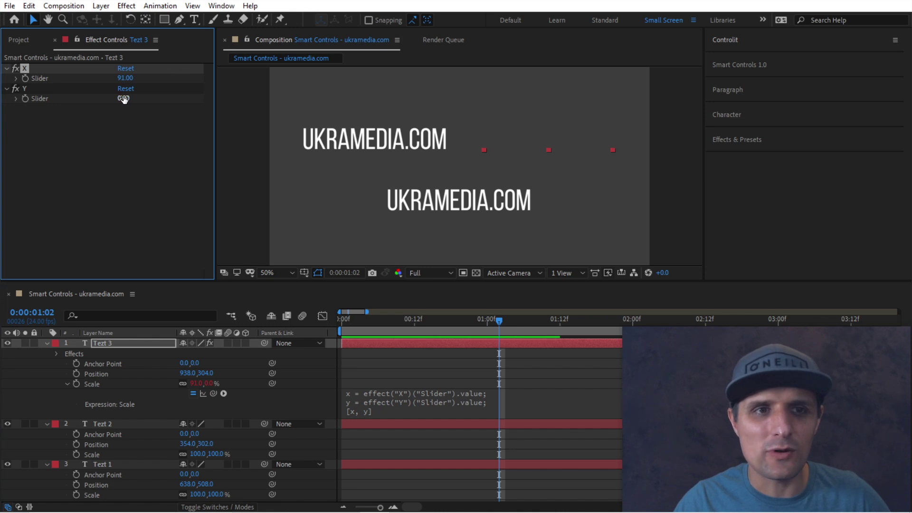
{"action": "left_click_drag", "start_coordinate": [124, 98], "coordinate": [212, 193]}
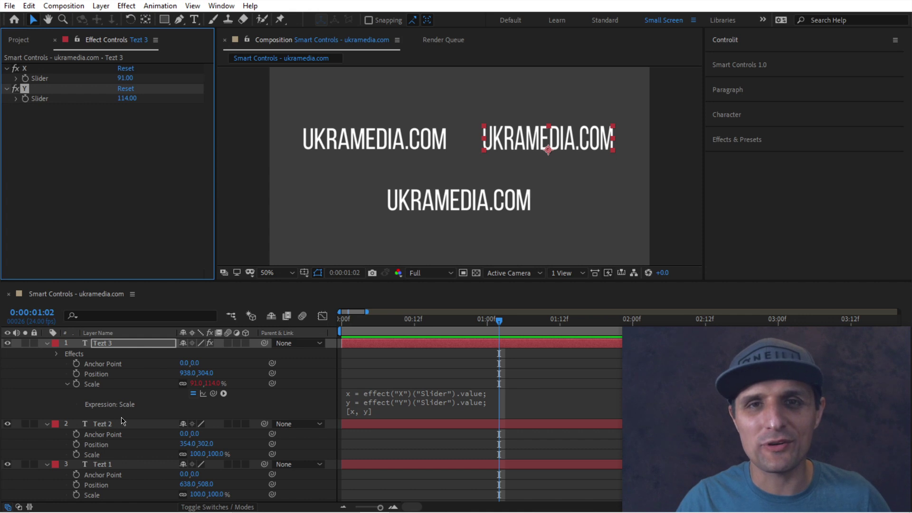
{"action": "left_click", "coordinate": [306, 400]}
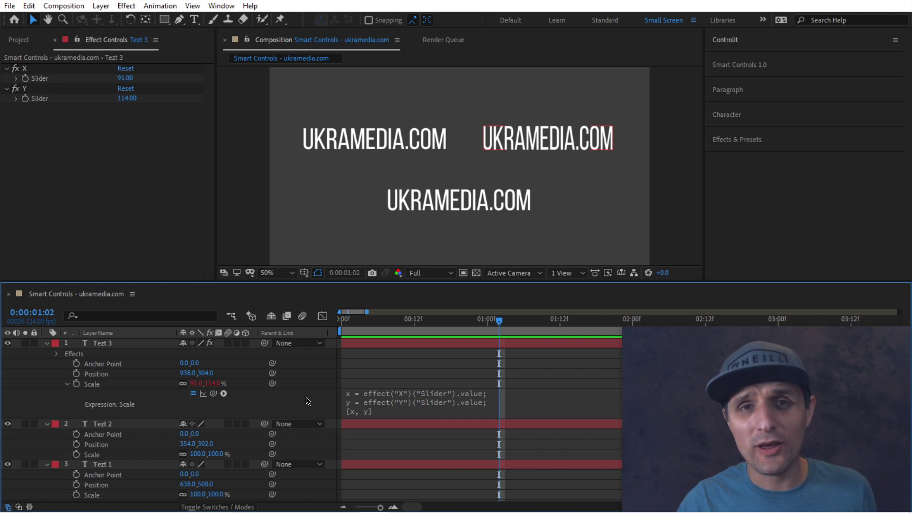
{"action": "left_click", "coordinate": [734, 43]}
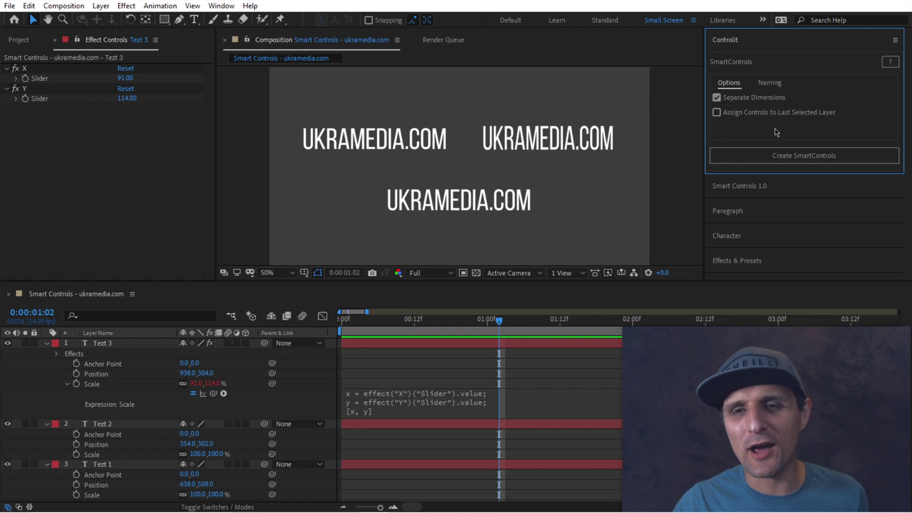
{"action": "left_click", "coordinate": [769, 83]}
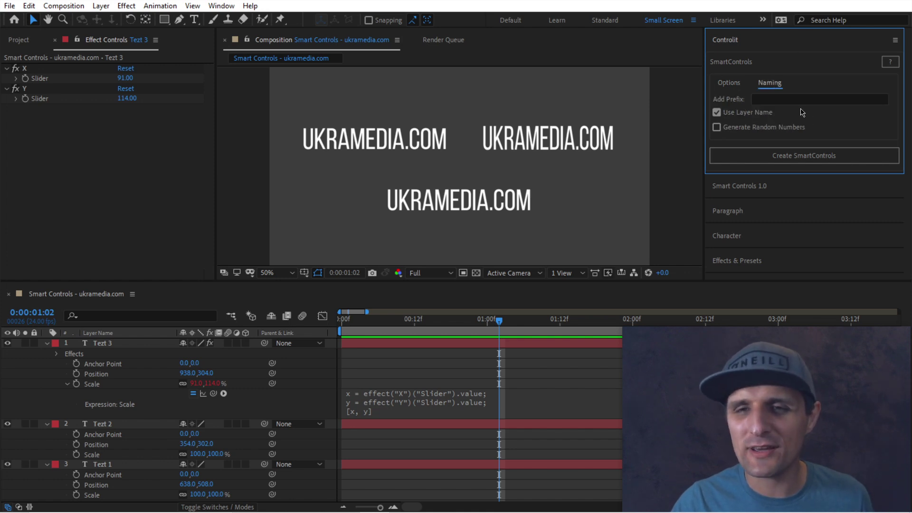
{"action": "left_click", "coordinate": [745, 45]}
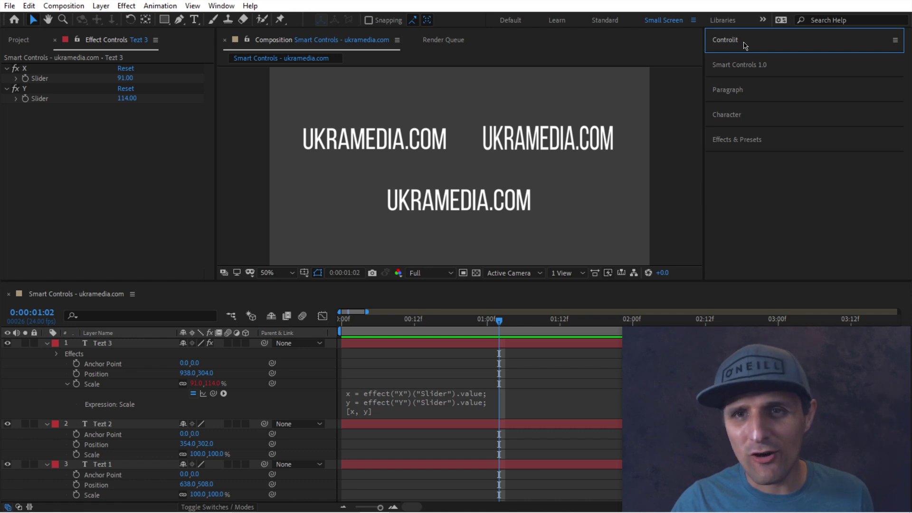
- Open Smart Controls 1.0, remove Tezt 3's Scale expression and delete its X and Y sliders
{"action": "left_click", "coordinate": [739, 70]}
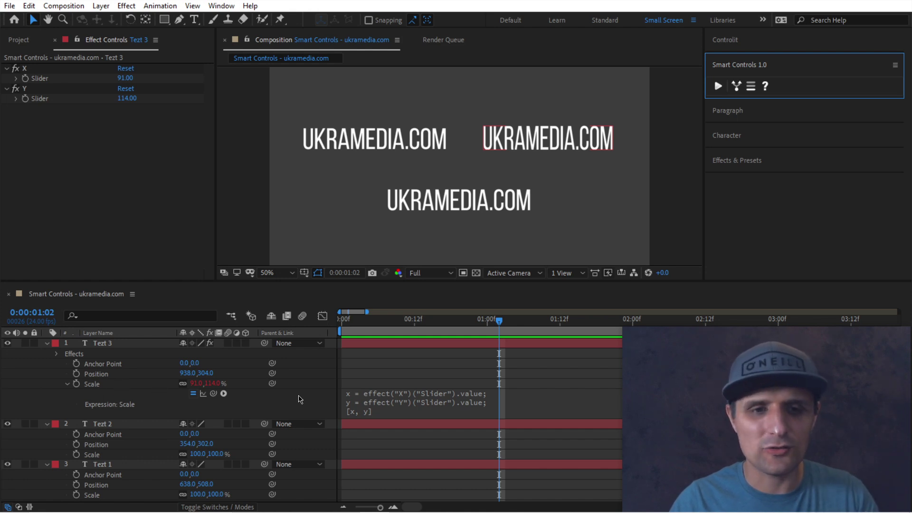
{"action": "left_click", "coordinate": [76, 384], "text": "alt"}
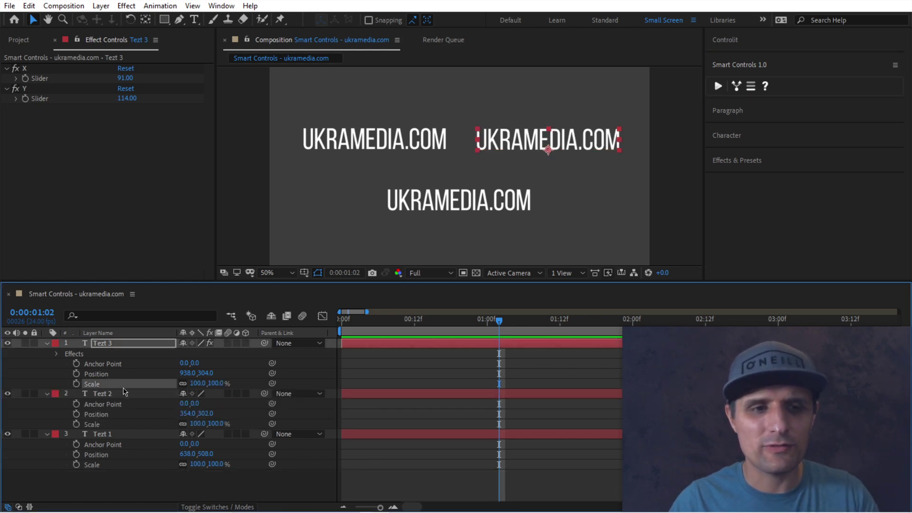
{"action": "left_click", "coordinate": [127, 344]}
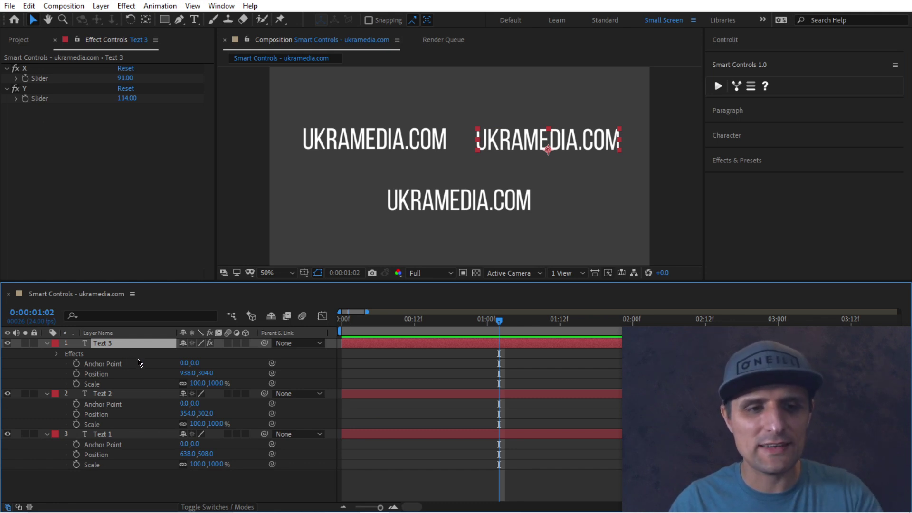
{"action": "key", "text": "ctrl+shift+e"}
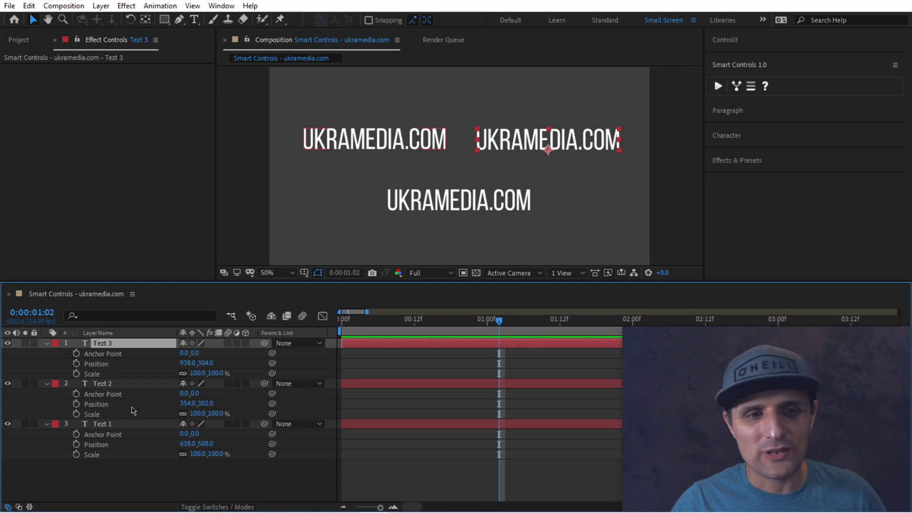
- Convert Tezt 3's Scale into 1_Scale X and 1_Scale Y sliders, test them, then undo to 100
{"action": "left_click", "coordinate": [101, 374]}
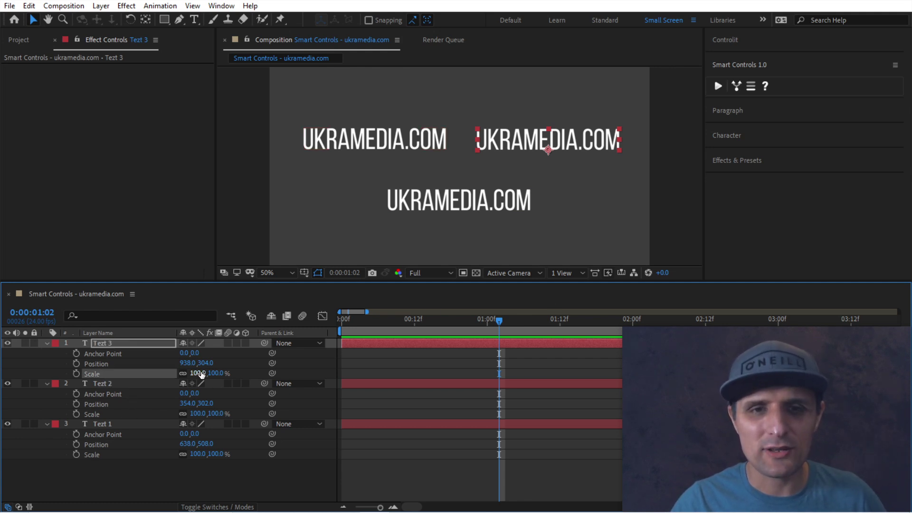
{"action": "left_click", "coordinate": [737, 89]}
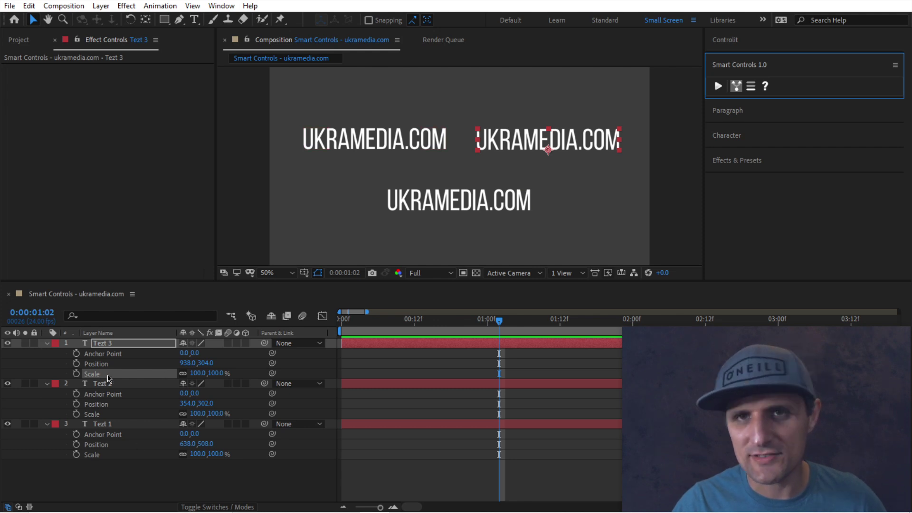
{"action": "left_click", "coordinate": [719, 86]}
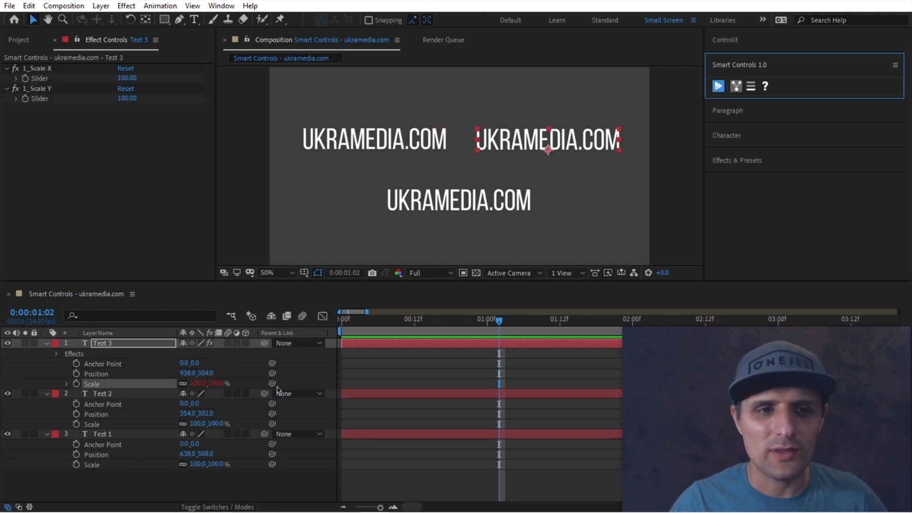
{"action": "left_click_drag", "start_coordinate": [127, 78], "coordinate": [178, 119]}
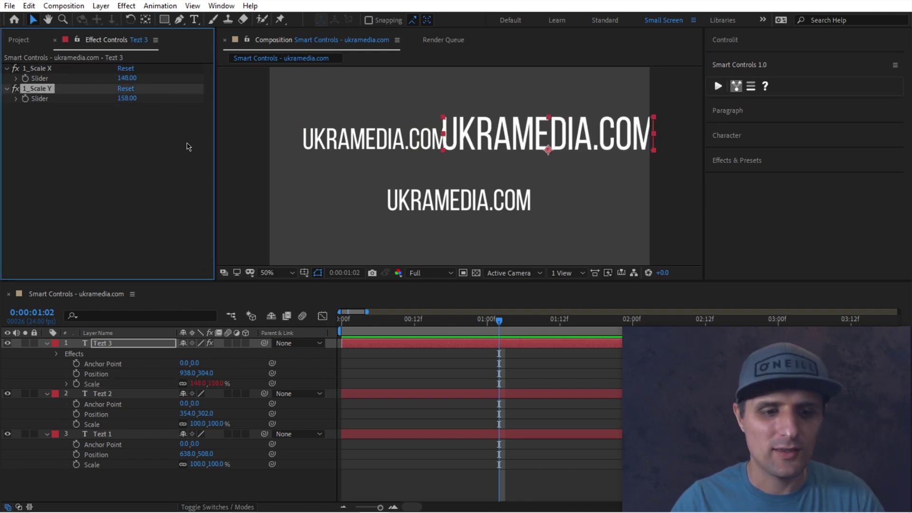
{"action": "key", "text": "ctrl+z"}
{"action": "key", "text": "ctrl+z"}
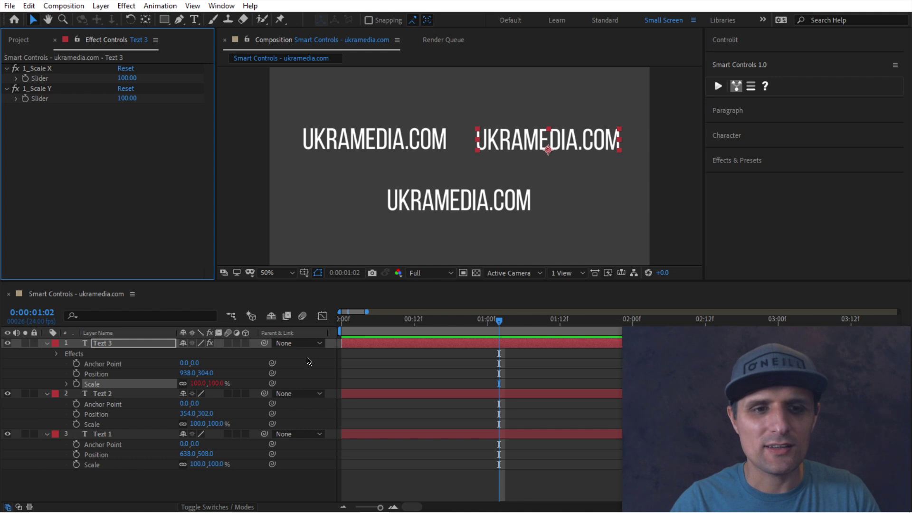
- Create Smart Controls sliders for the Scale of all three text layers and review each
{"action": "left_click", "coordinate": [100, 424], "text": "shift"}
{"action": "key", "text": "ctrl+z"}
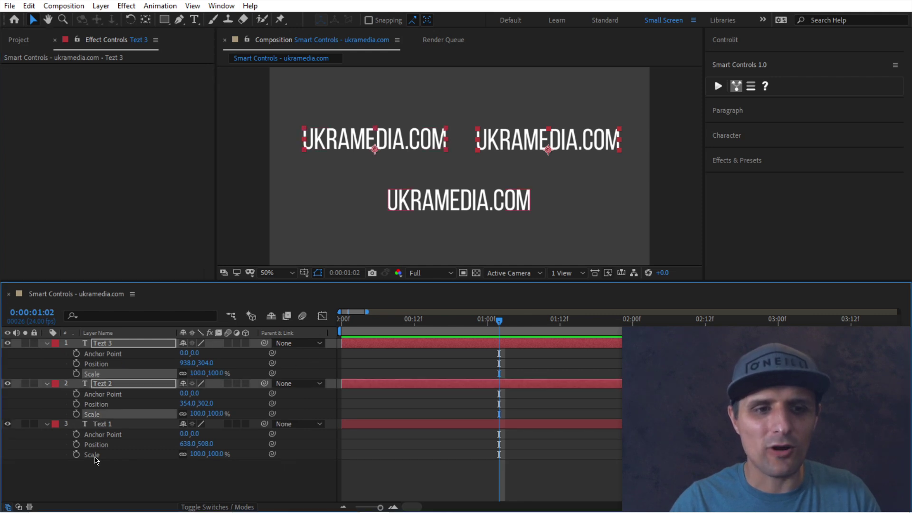
{"action": "left_click", "coordinate": [95, 456], "text": "shift"}
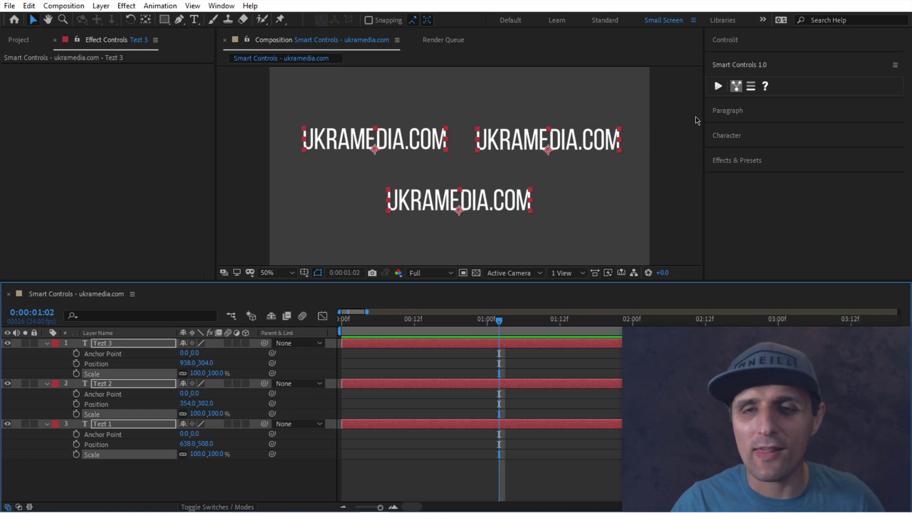
{"action": "left_click", "coordinate": [719, 87]}
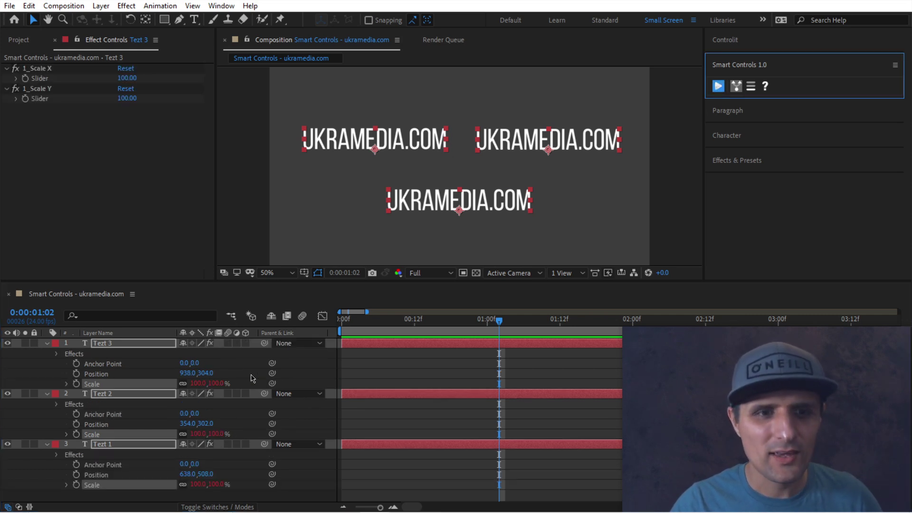
{"action": "left_click", "coordinate": [154, 344]}
{"action": "left_click", "coordinate": [134, 393]}
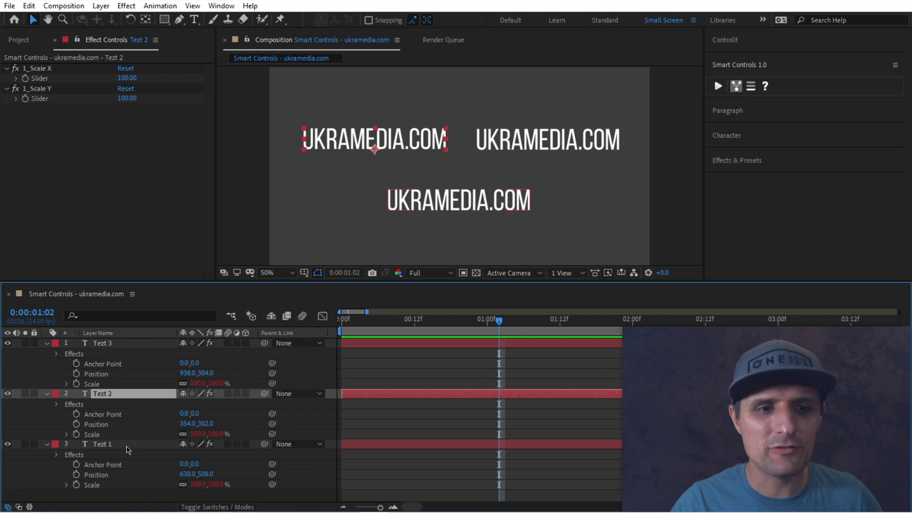
{"action": "left_click", "coordinate": [137, 445]}
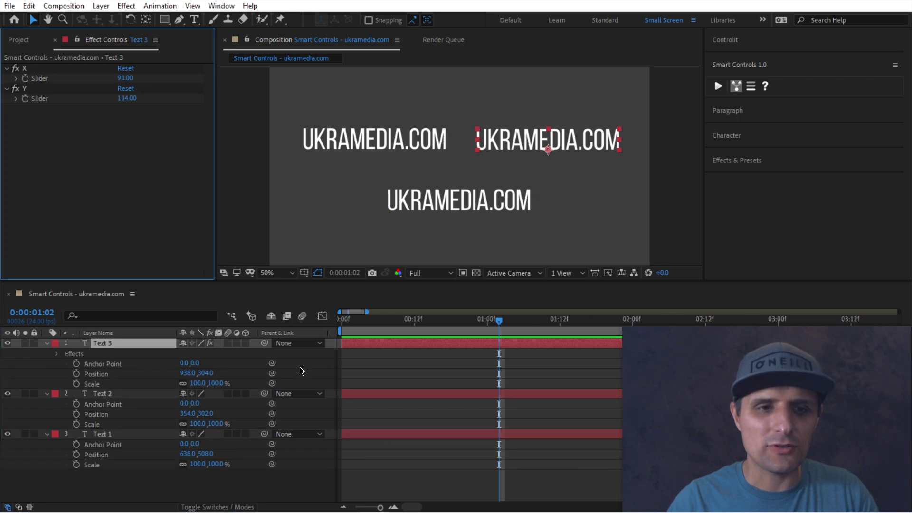
- Undo the slider controls so Tezt 3's Scale returns to 100%
{"action": "left_click", "coordinate": [317, 372]}
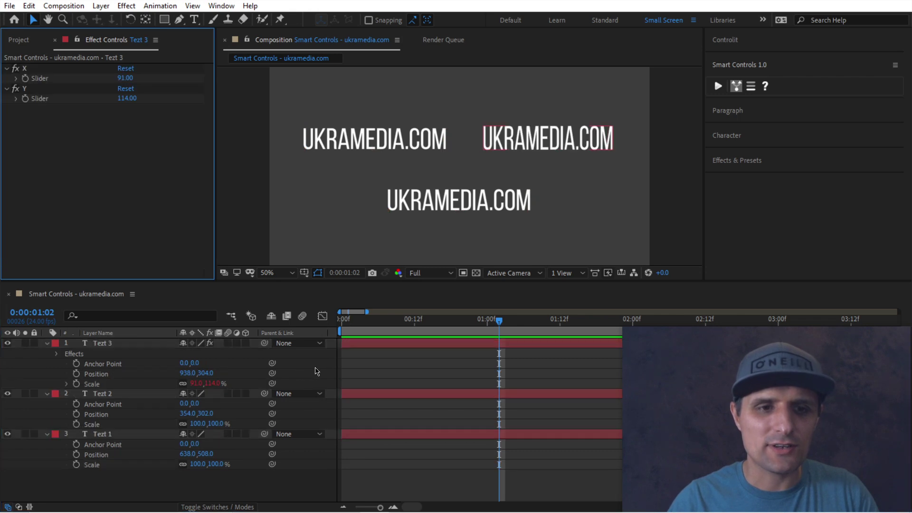
{"action": "key", "text": "ctrl+z"}
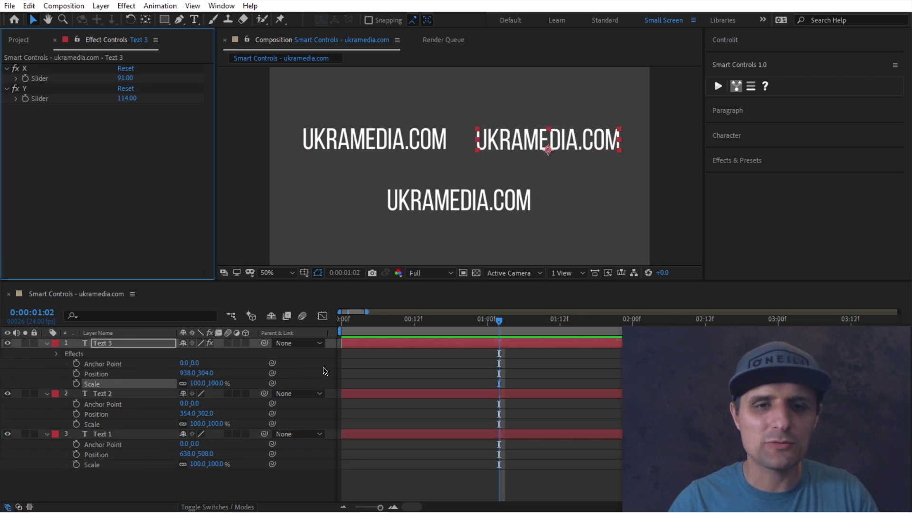
{"action": "left_click", "coordinate": [736, 86]}
{"action": "left_click", "coordinate": [530, 302]}
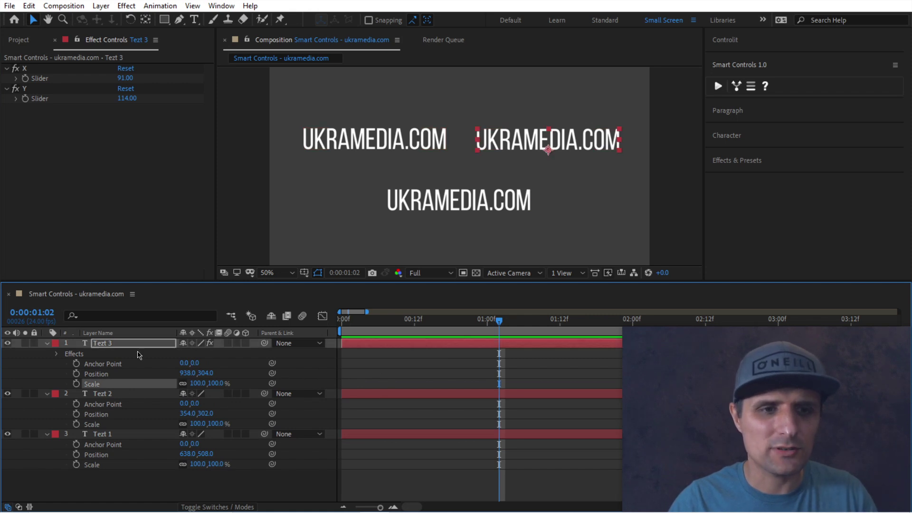
{"action": "left_click", "coordinate": [114, 398]}
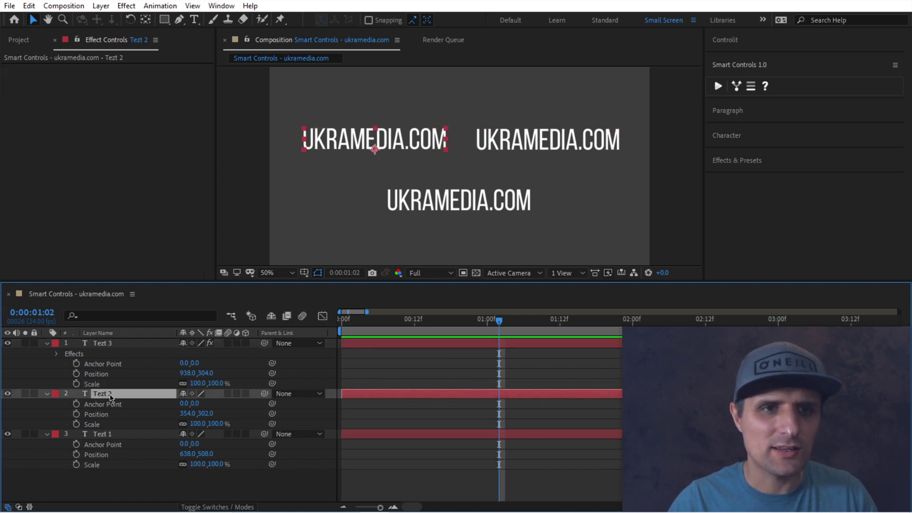
{"action": "left_click", "coordinate": [120, 345]}
{"action": "key", "text": "ctrl+shift+e"}
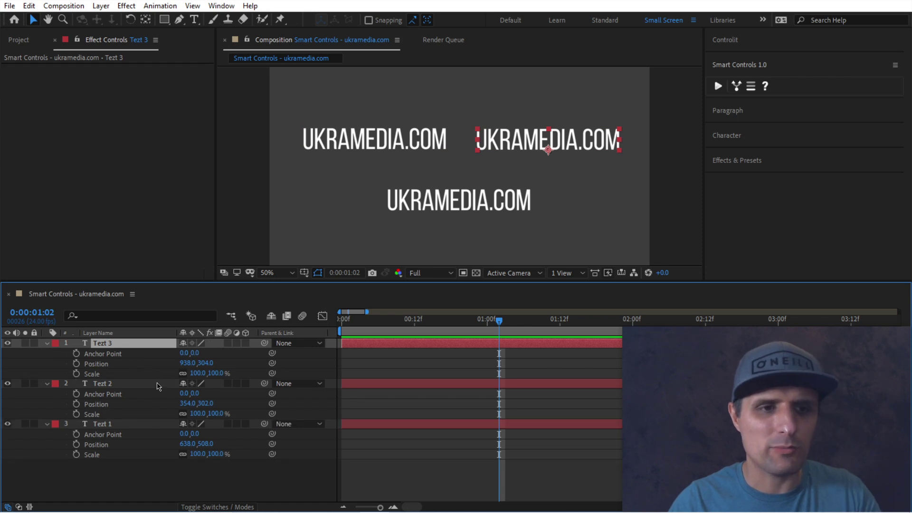
{"action": "left_click", "coordinate": [95, 374]}
{"action": "left_click", "coordinate": [107, 414], "text": "ctrl"}
{"action": "left_click", "coordinate": [92, 454], "text": "ctrl"}
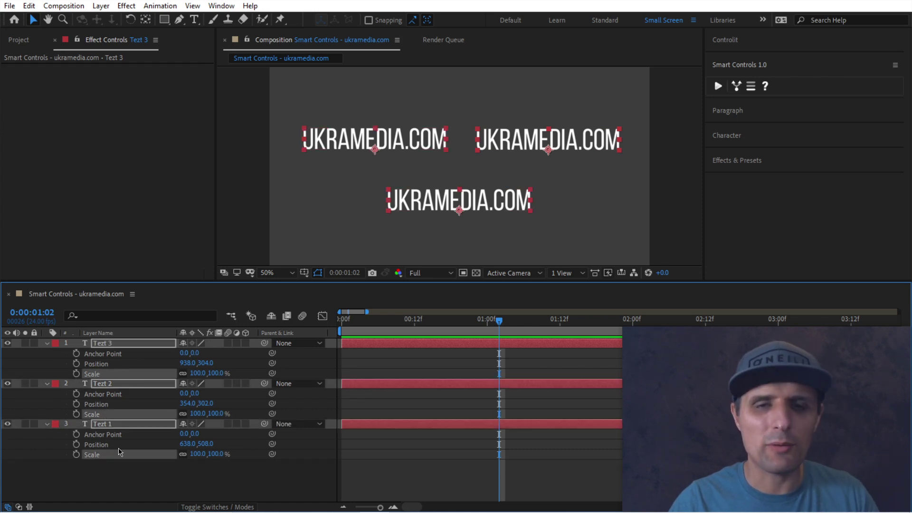
{"action": "left_click", "coordinate": [718, 86]}
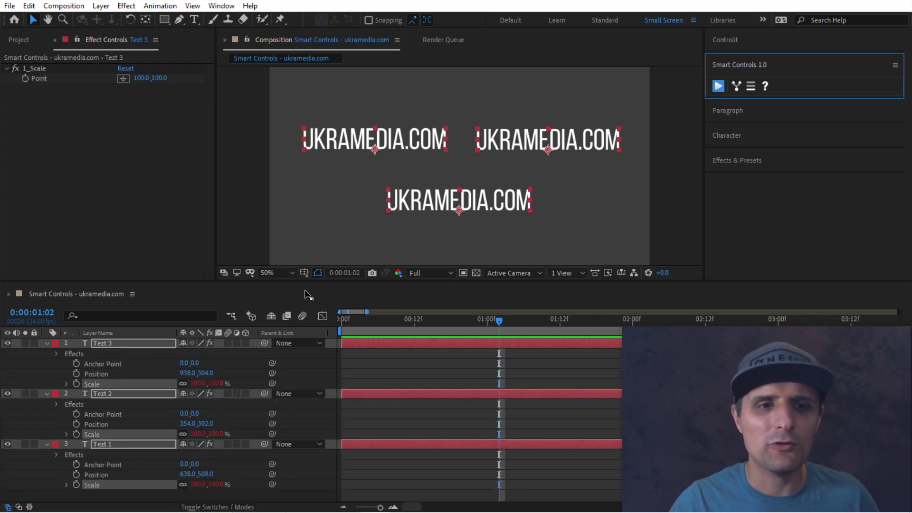
{"action": "left_click", "coordinate": [195, 362]}
{"action": "left_click", "coordinate": [145, 345]}
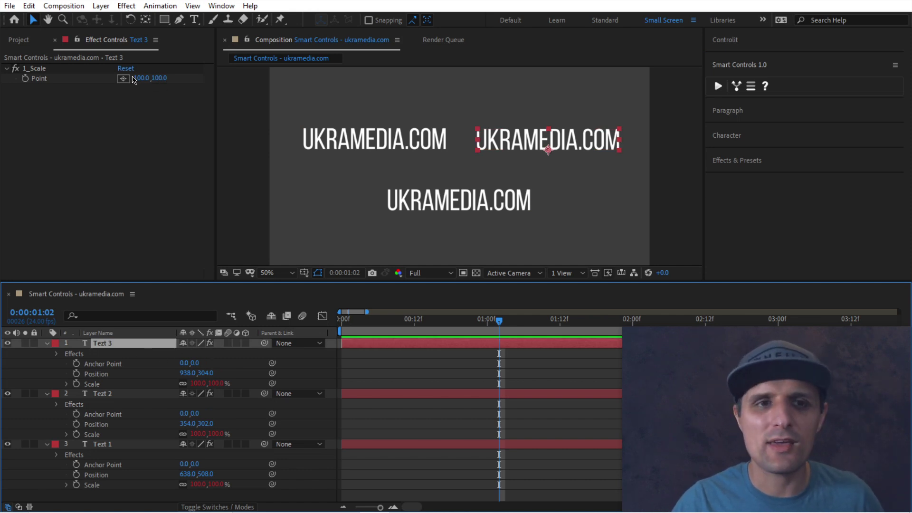
{"action": "left_click_drag", "start_coordinate": [142, 78], "coordinate": [181, 78]}
{"action": "left_click", "coordinate": [309, 371]}
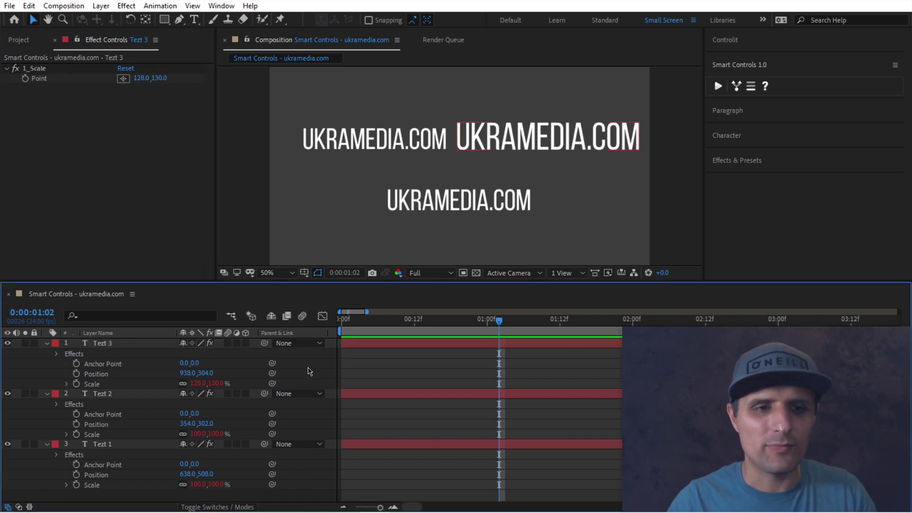
{"action": "key", "text": "ctrl+z"}
{"action": "key", "text": "ctrl+z"}
{"action": "key", "text": "ctrl+z"}
{"action": "key", "text": "ctrl+z"}
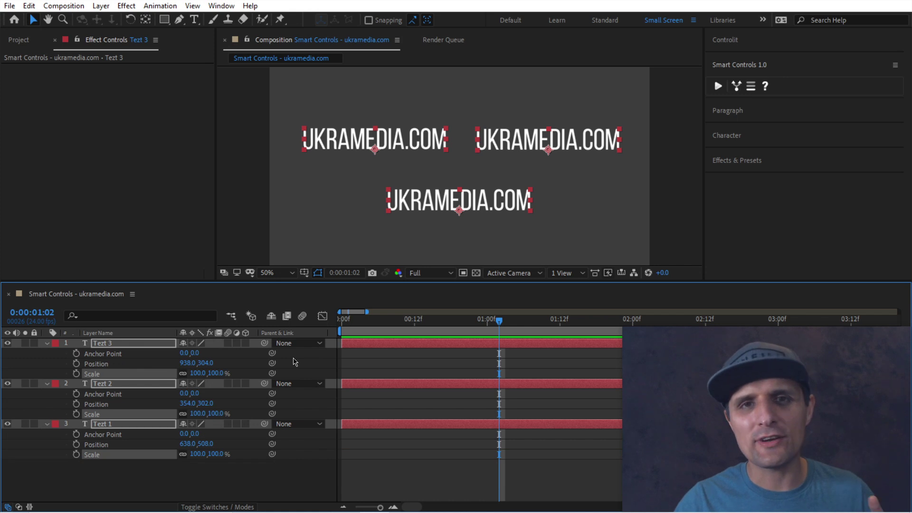
- Add a new shape layer to the composition and name it Controls
{"action": "left_click", "coordinate": [294, 362]}
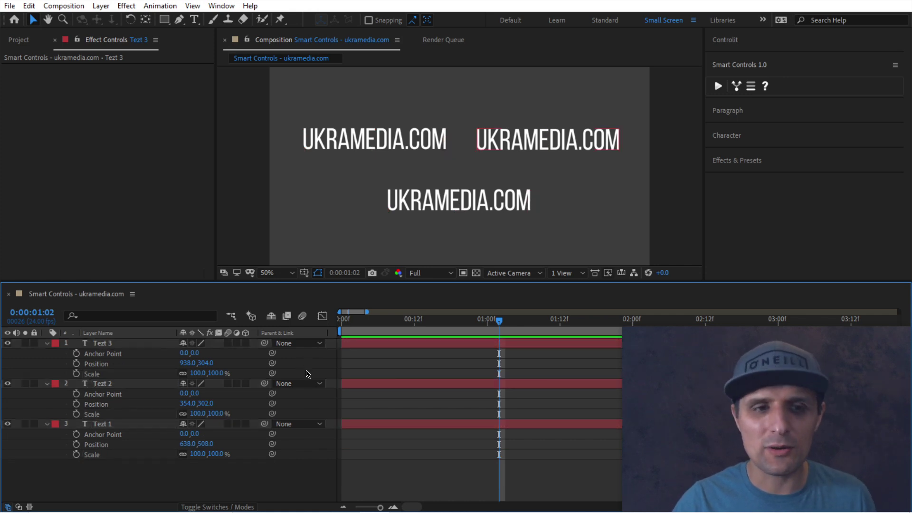
{"action": "right_click", "coordinate": [307, 370]}
{"action": "mouse_move", "coordinate": [331, 383]}
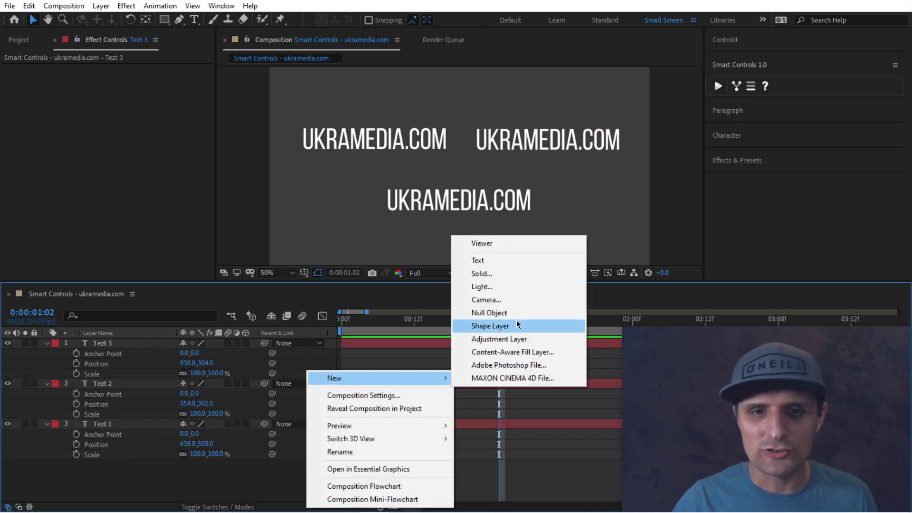
{"action": "left_click", "coordinate": [491, 327]}
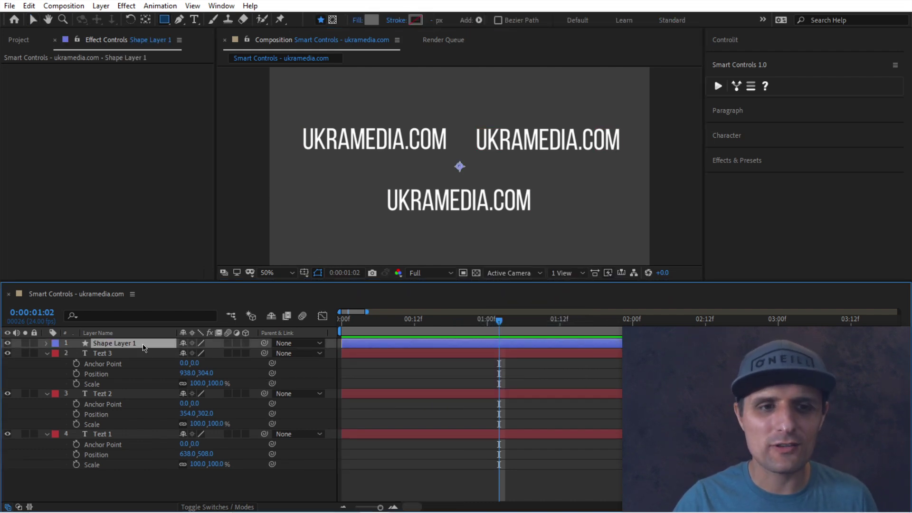
{"action": "key", "text": "Return"}
{"action": "type", "text": "Cp"}
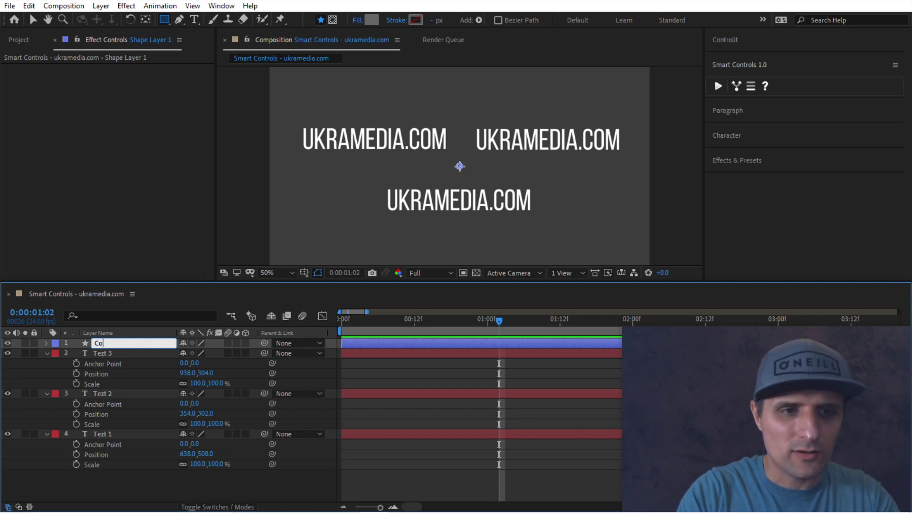
{"action": "type", "text": "ntrols"}
{"action": "key", "text": "Return"}
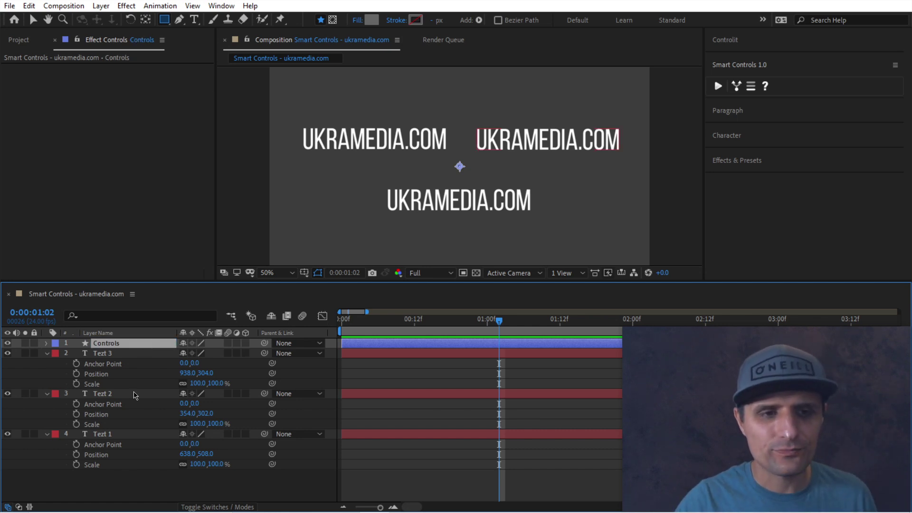
{"action": "left_click", "coordinate": [107, 384]}
- Link all three Scale properties to separate X and Y sliders on the Controls layer
{"action": "left_click", "coordinate": [108, 424], "text": "ctrl"}
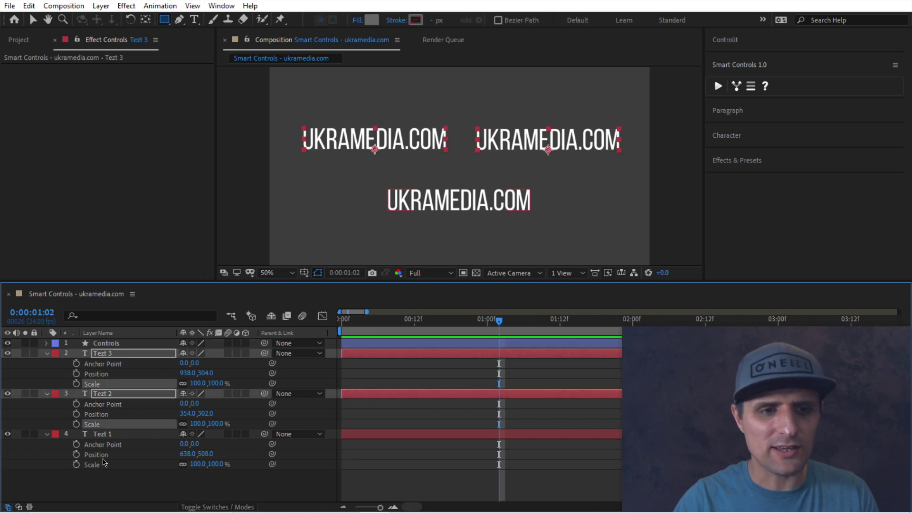
{"action": "left_click", "coordinate": [106, 465], "text": "ctrl"}
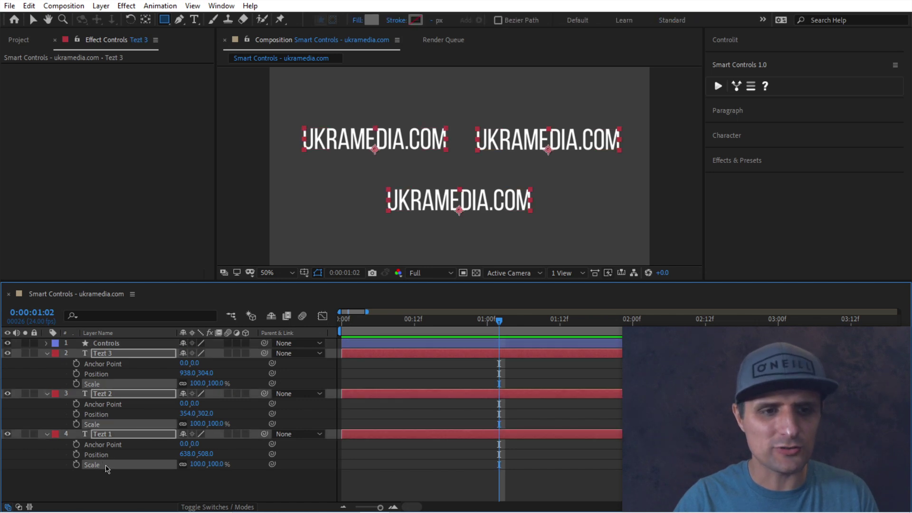
{"action": "left_click", "coordinate": [116, 345], "text": "ctrl"}
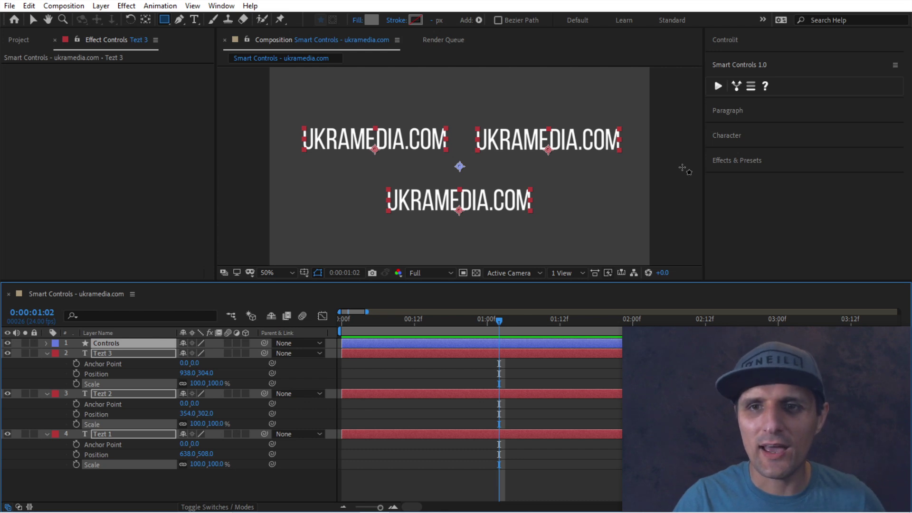
{"action": "left_click", "coordinate": [736, 87]}
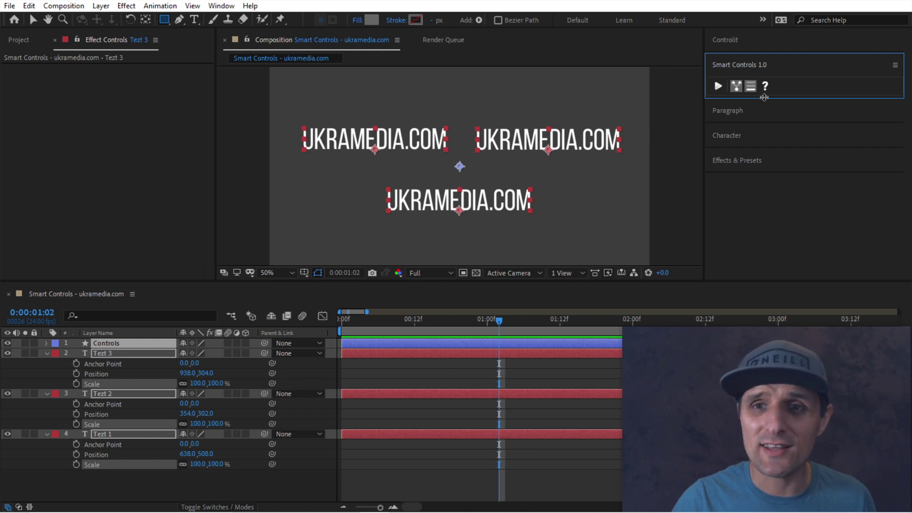
{"action": "left_click", "coordinate": [718, 86]}
- Test Tezt 3's Scale X slider on Controls by dragging it, then undo
{"action": "left_click", "coordinate": [316, 381]}
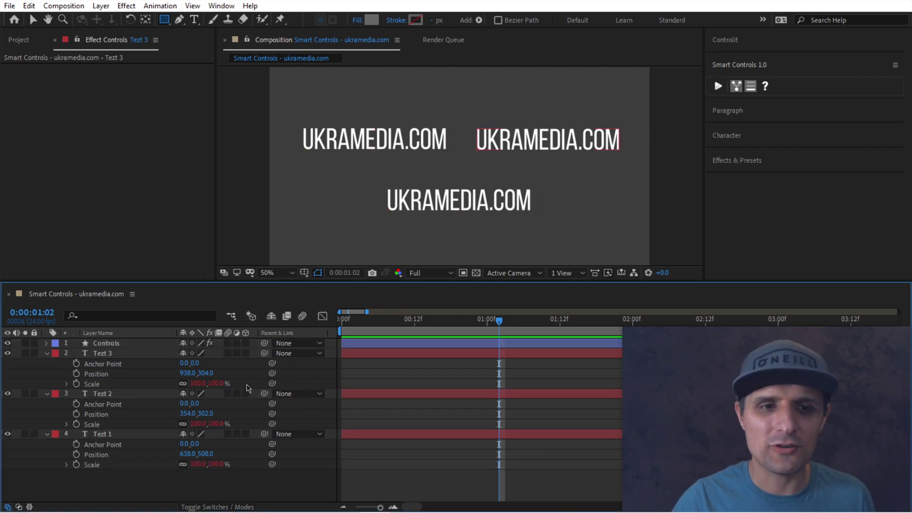
{"action": "left_click", "coordinate": [124, 345]}
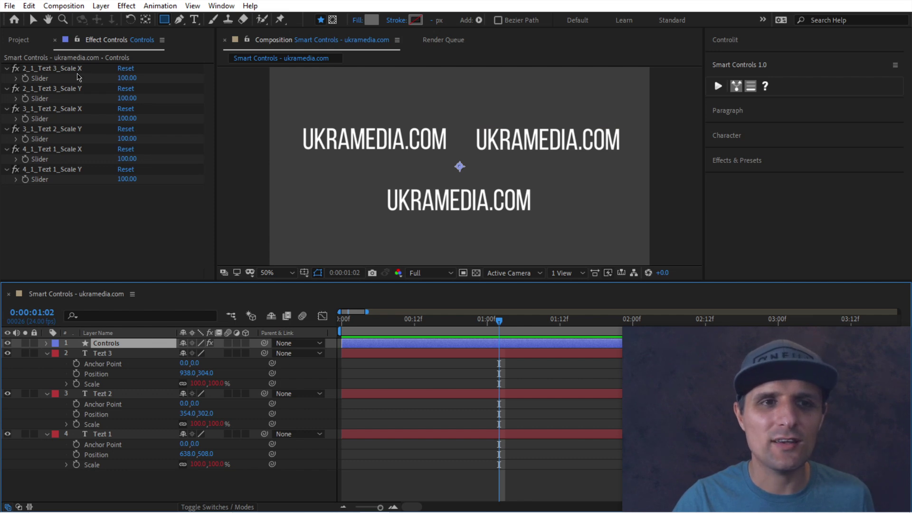
{"action": "left_click_drag", "start_coordinate": [128, 78], "coordinate": [136, 138]}
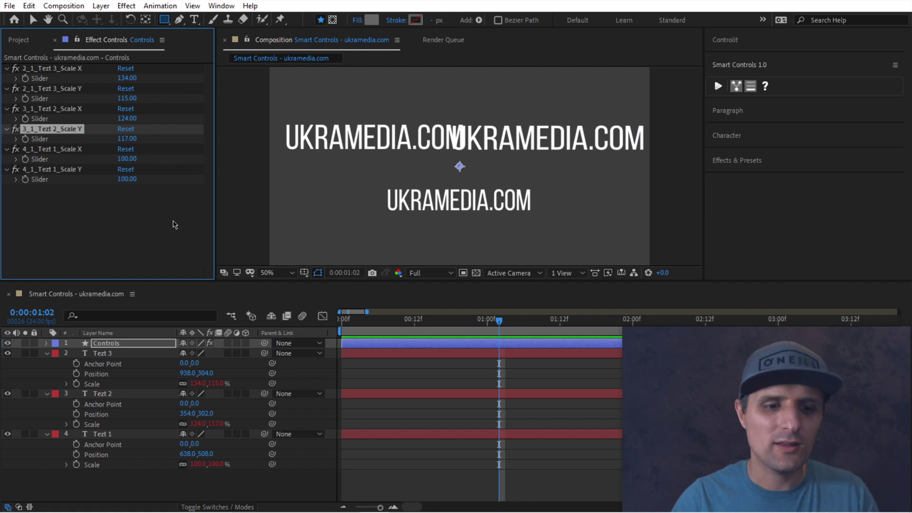
{"action": "key", "text": "ctrl+z"}
{"action": "key", "text": "ctrl+z"}
{"action": "key", "text": "ctrl+z"}
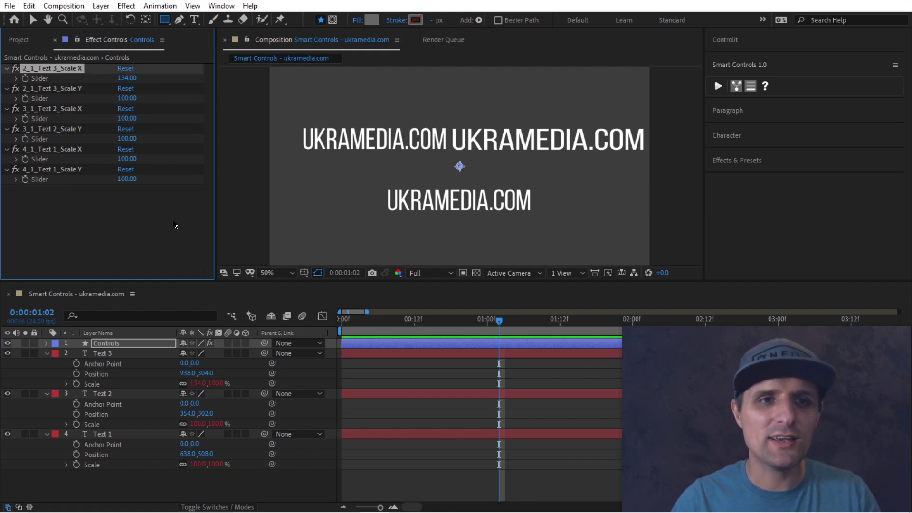
- Reset the slider to 100 and reveal Opacity and Rotation for all three text layers
{"action": "key", "text": "ctrl+z"}
{"action": "key", "text": "ctrl+z"}
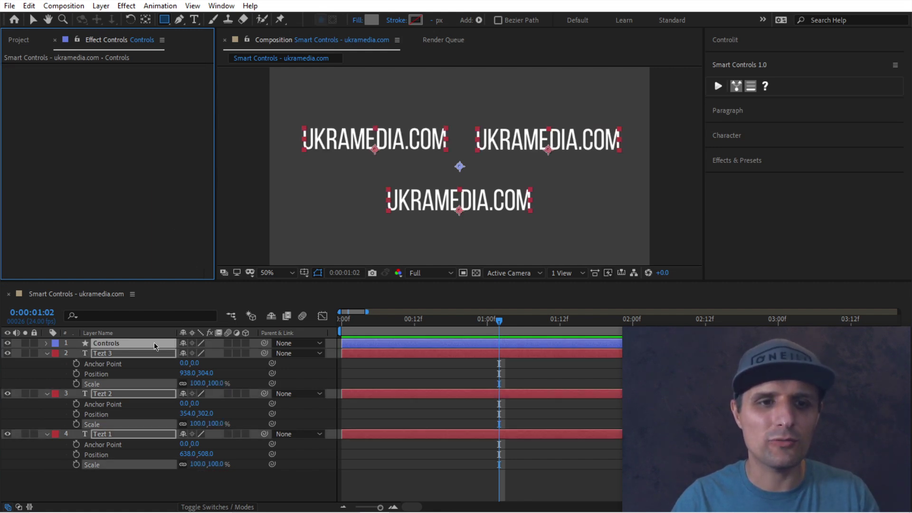
{"action": "left_click", "coordinate": [138, 353]}
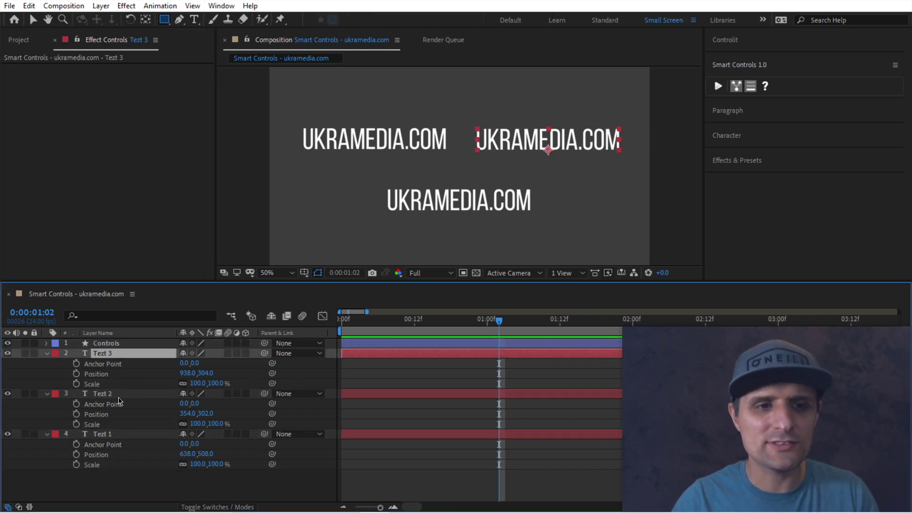
{"action": "left_click", "coordinate": [118, 394], "text": "ctrl"}
{"action": "left_click", "coordinate": [143, 434], "text": "ctrl"}
{"action": "key", "text": "t"}
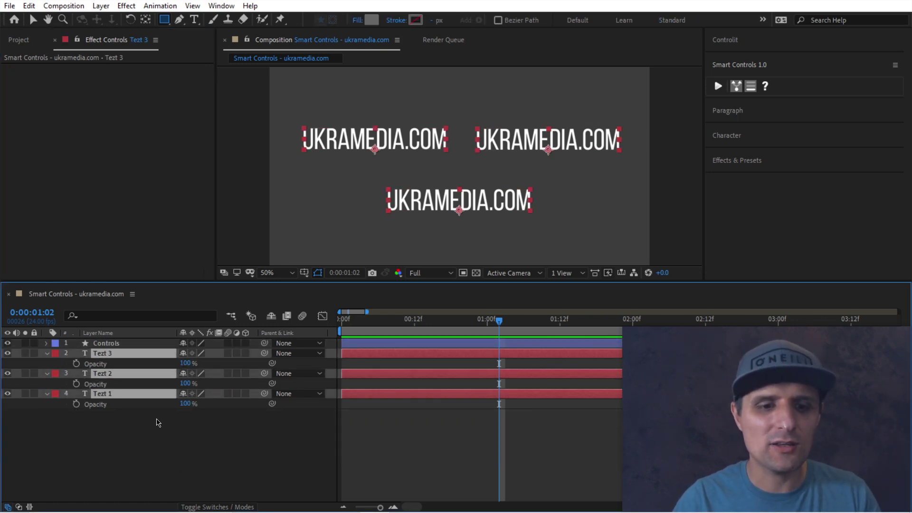
{"action": "key", "text": "shift+r"}
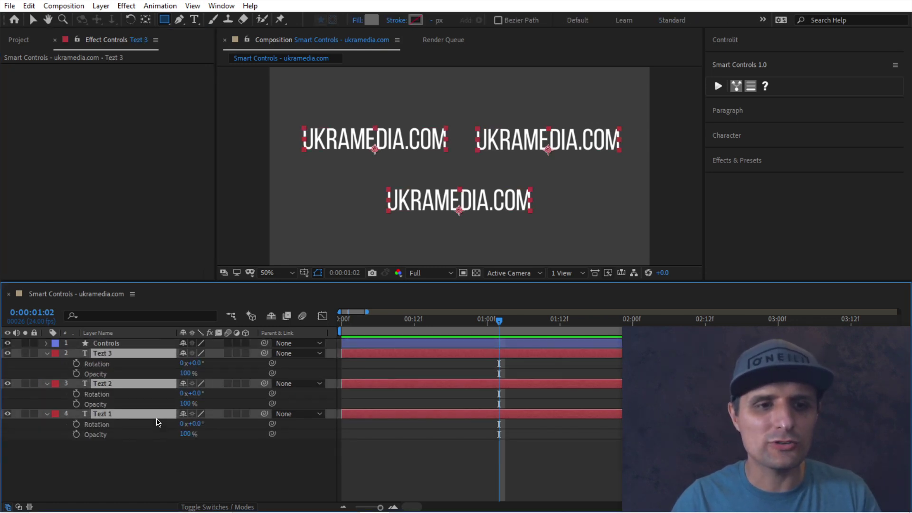
- Select every text layer's Rotation and Opacity plus the Controls layer for linking
{"action": "left_click", "coordinate": [106, 364]}
{"action": "left_click", "coordinate": [105, 374], "text": "ctrl"}
{"action": "left_click", "coordinate": [105, 394], "text": "ctrl"}
{"action": "left_click", "coordinate": [105, 404], "text": "ctrl"}
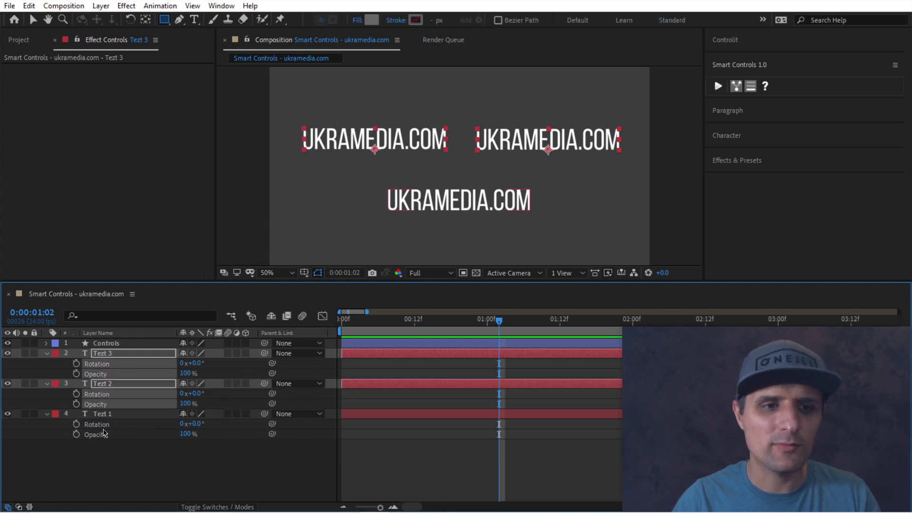
{"action": "left_click", "coordinate": [105, 433], "text": "shift"}
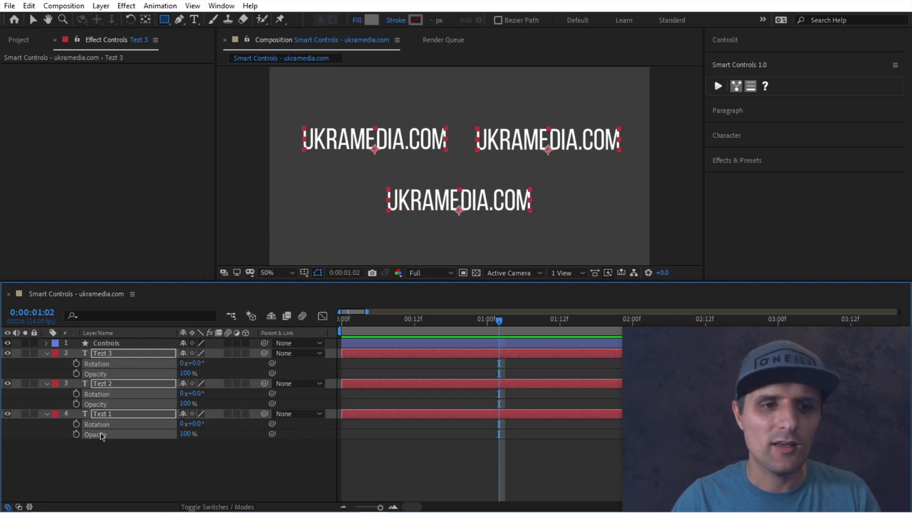
{"action": "left_click", "coordinate": [115, 343], "text": "ctrl"}
{"action": "left_click", "coordinate": [736, 86]}
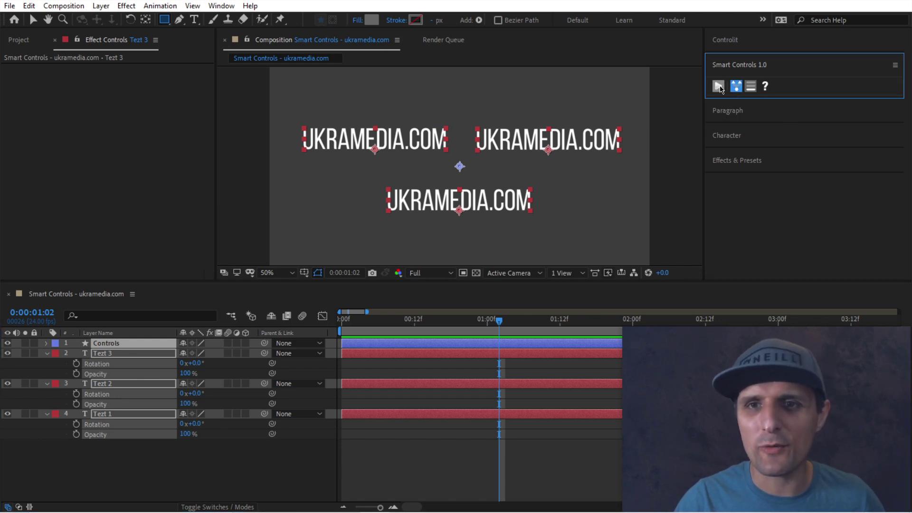
- Link Rotation and Opacity to Controls and rotate the texts to about 49°, 53° and 71°
{"action": "left_click", "coordinate": [719, 87]}
{"action": "left_click", "coordinate": [226, 456]}
{"action": "left_click", "coordinate": [115, 343]}
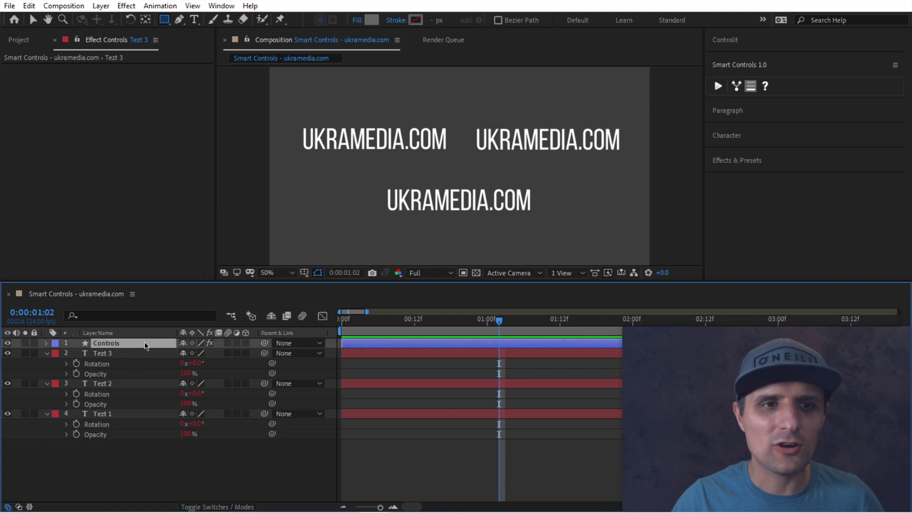
{"action": "left_click_drag", "start_coordinate": [128, 92], "coordinate": [135, 89]}
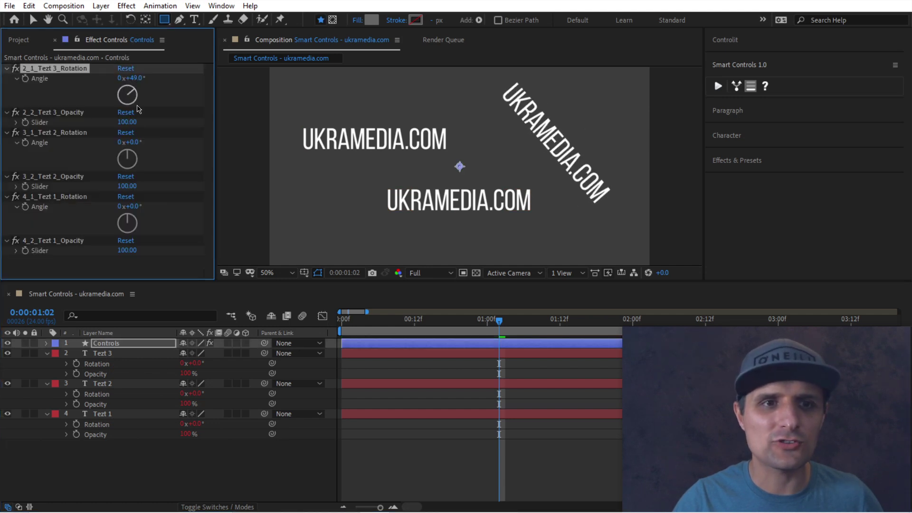
{"action": "left_click_drag", "start_coordinate": [129, 157], "coordinate": [134, 154]}
{"action": "left_click_drag", "start_coordinate": [135, 223], "coordinate": [148, 216]}
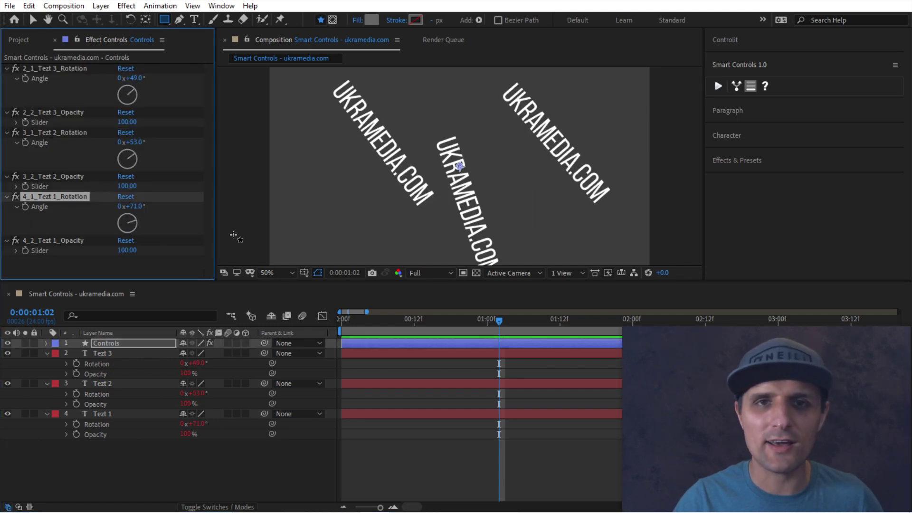
- Lower Tezt 3's opacity to 72 and Tezt 2's to 70, then undo Tezt 2's change
{"action": "left_click_drag", "start_coordinate": [127, 122], "coordinate": [114, 123]}
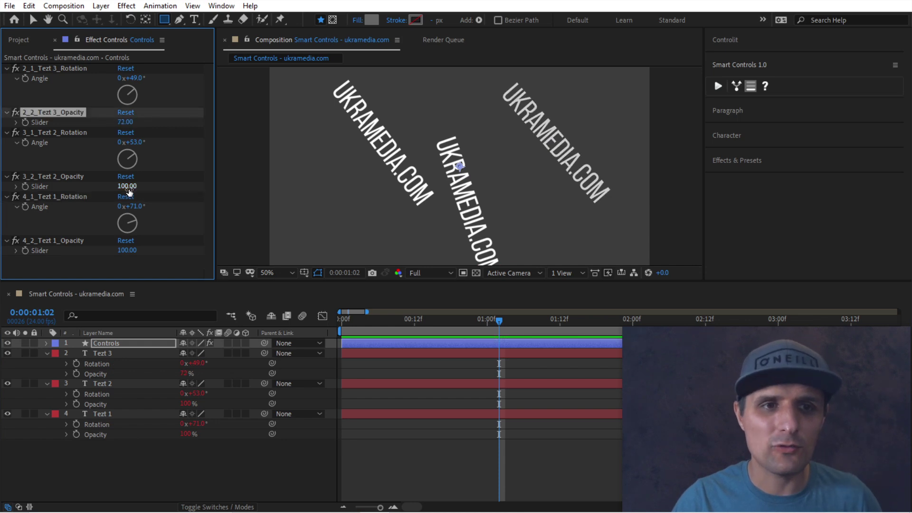
{"action": "left_click_drag", "start_coordinate": [127, 186], "coordinate": [134, 200]}
{"action": "left_click", "coordinate": [202, 393]}
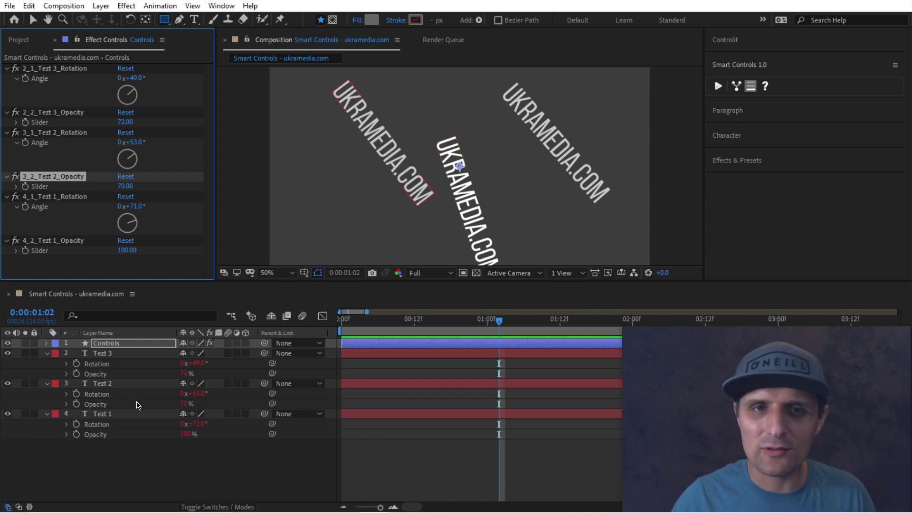
{"action": "left_click", "coordinate": [158, 413]}
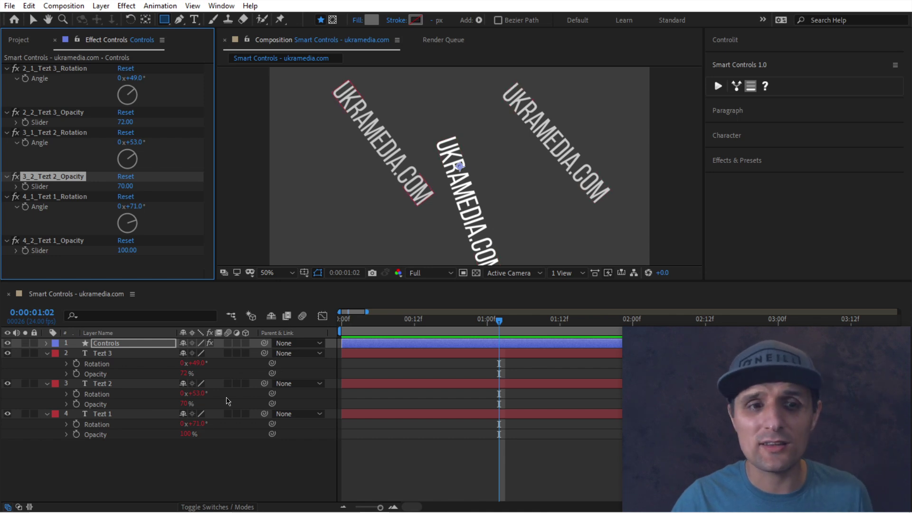
{"action": "left_click", "coordinate": [133, 345]}
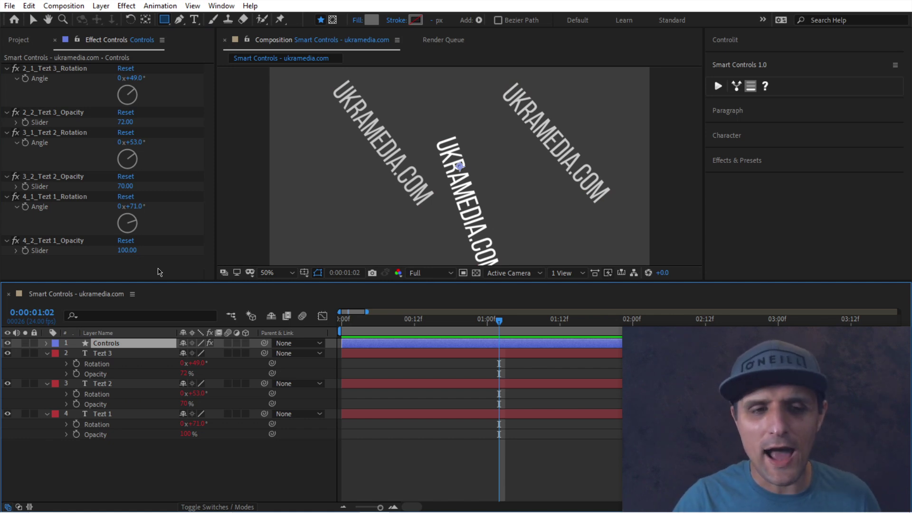
{"action": "key", "text": "ctrl+z"}
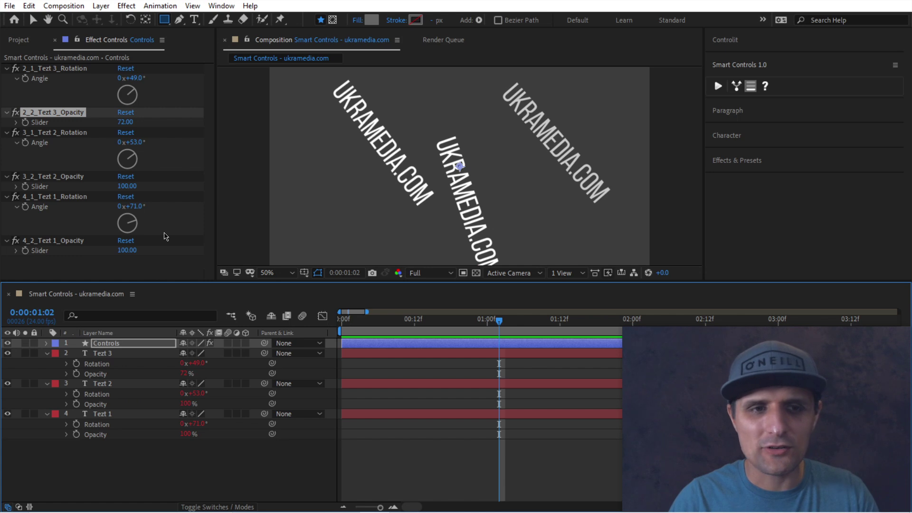
- Undo the remaining test changes and create an angle dial on Controls for Tezt 2's Rotation
{"action": "key", "text": "ctrl+z"}
{"action": "key", "text": "ctrl+z"}
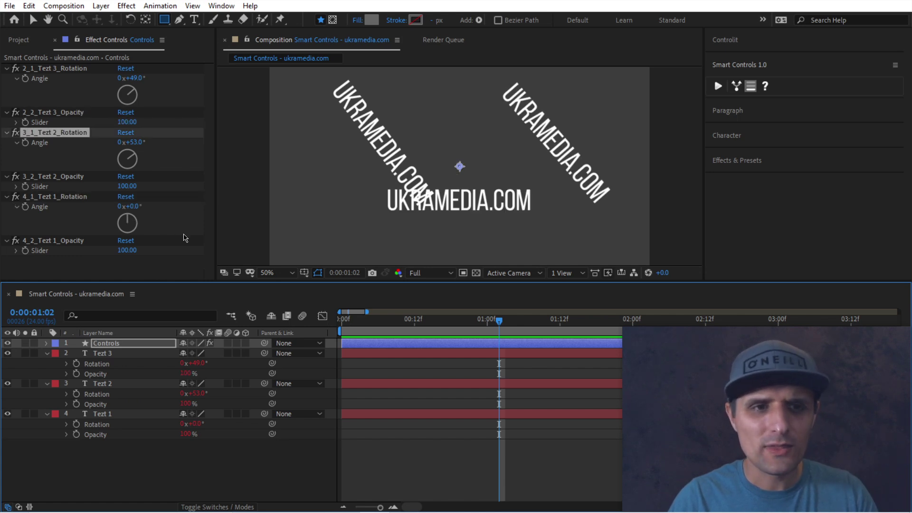
{"action": "key", "text": "ctrl+z"}
{"action": "key", "text": "ctrl+z"}
{"action": "key", "text": "ctrl+z"}
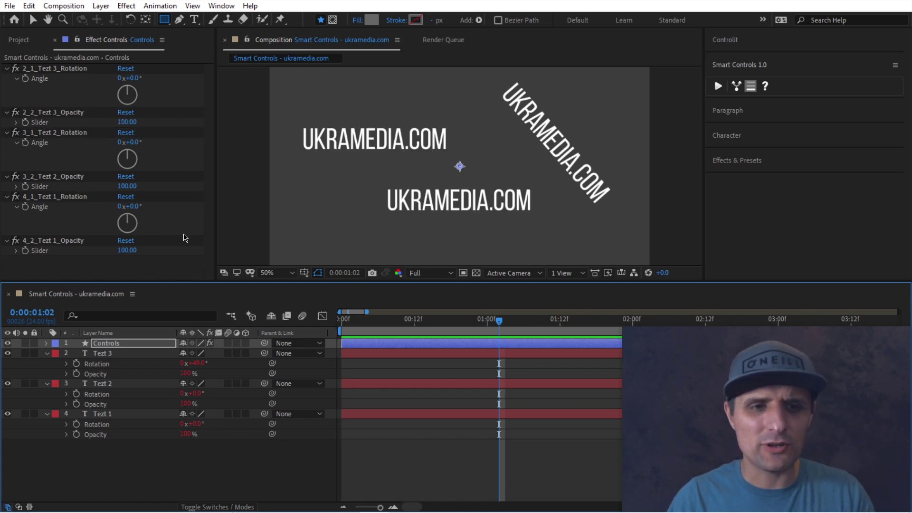
{"action": "left_click", "coordinate": [220, 469]}
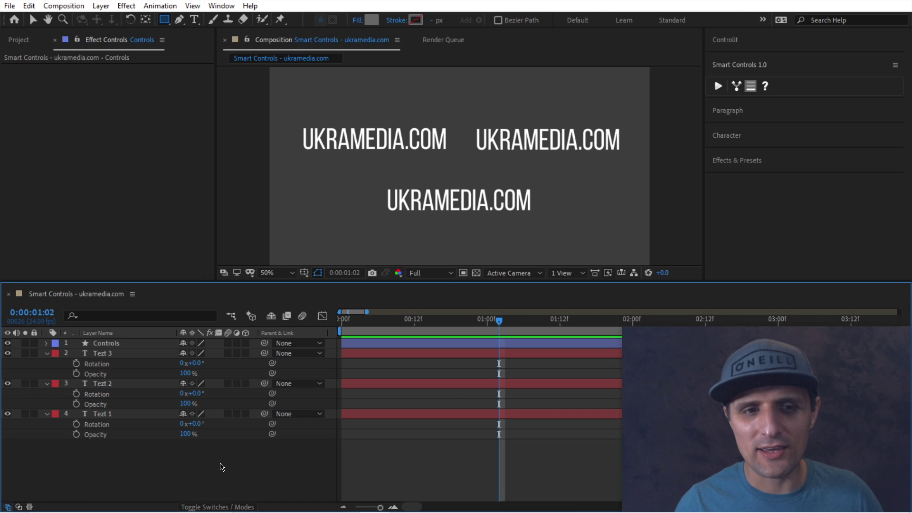
{"action": "left_click", "coordinate": [112, 397]}
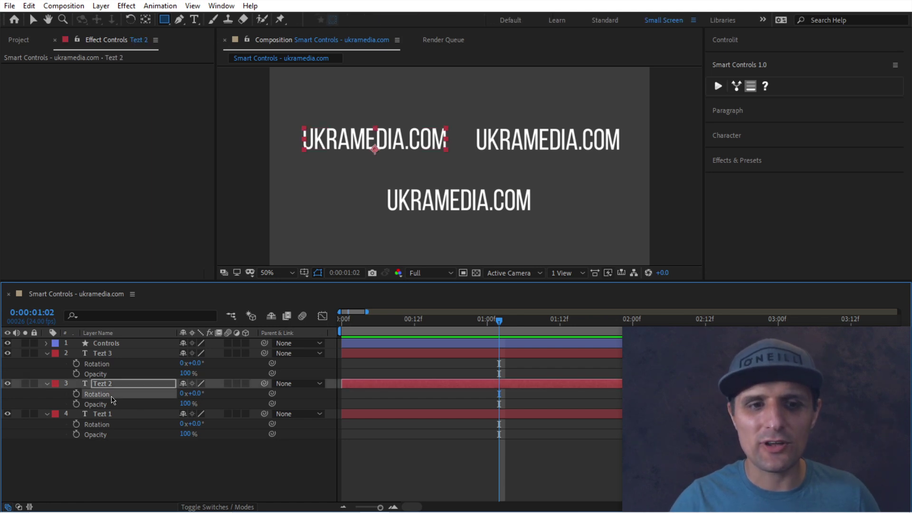
{"action": "left_click", "coordinate": [114, 343], "text": "ctrl"}
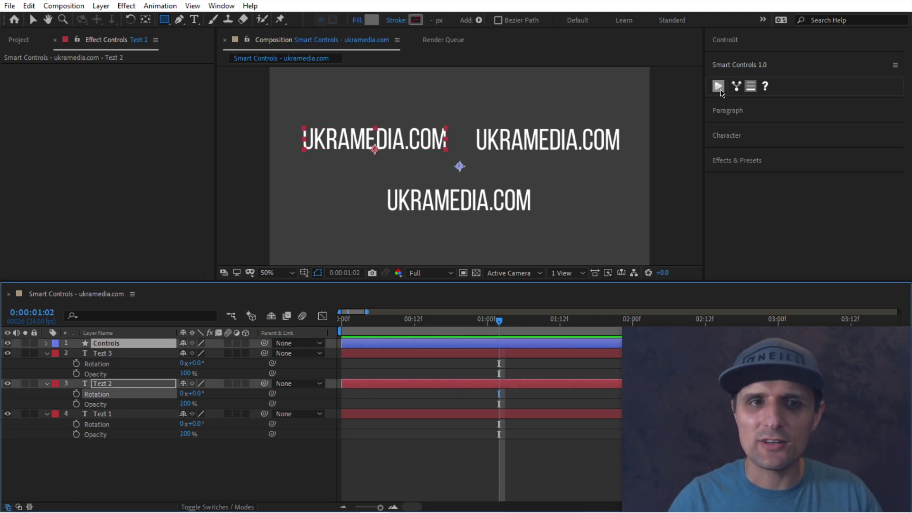
{"action": "left_click", "coordinate": [718, 86]}
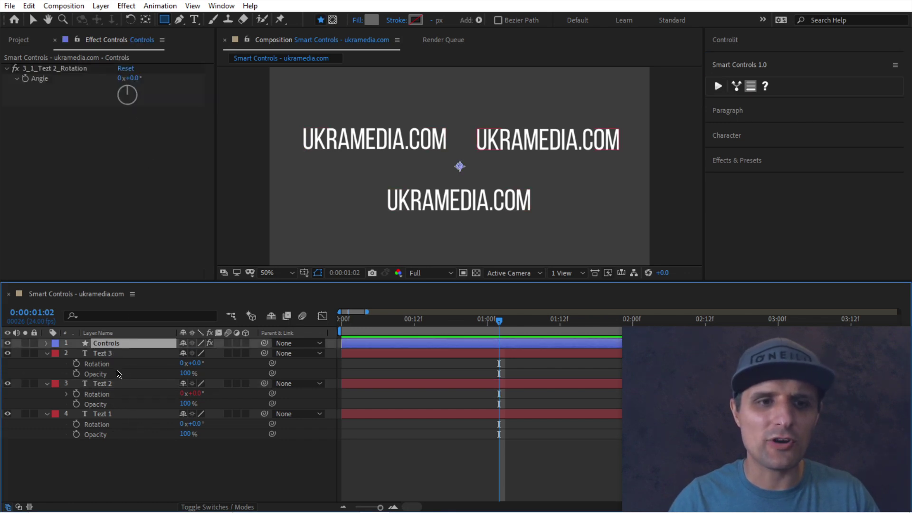
- Create a slider on Controls linked to Tezt 3's Opacity
{"action": "left_click", "coordinate": [120, 374]}
{"action": "left_click", "coordinate": [106, 343], "text": "ctrl"}
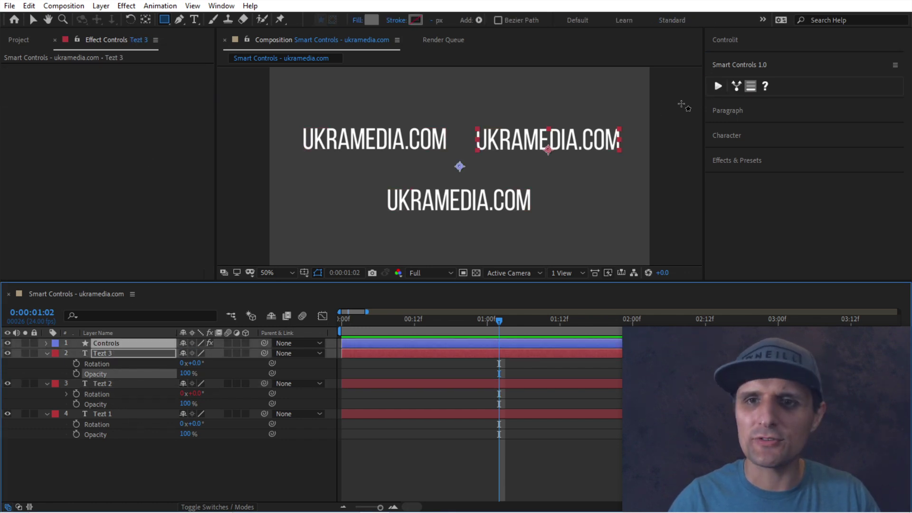
{"action": "left_click", "coordinate": [718, 86]}
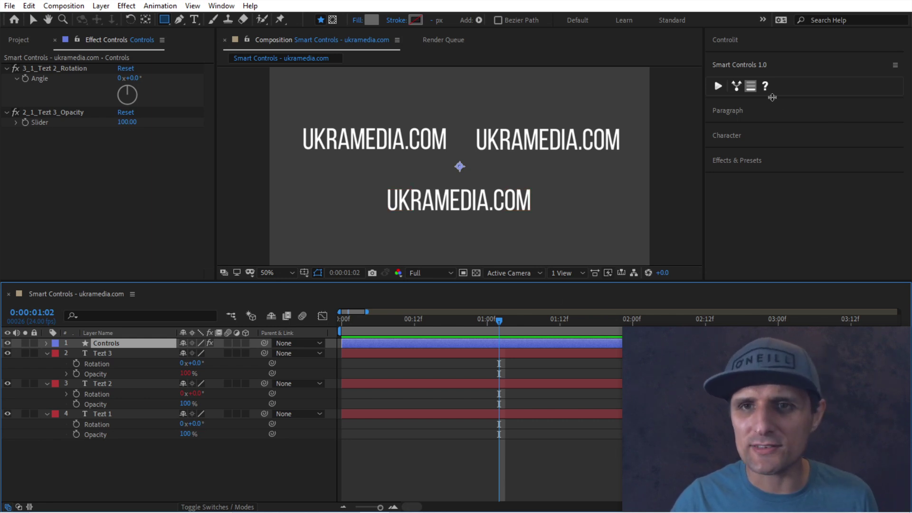
- Apply the Distort > Transform effect from Effects & Presets to the Tezt 3 layer
{"action": "left_click", "coordinate": [759, 160]}
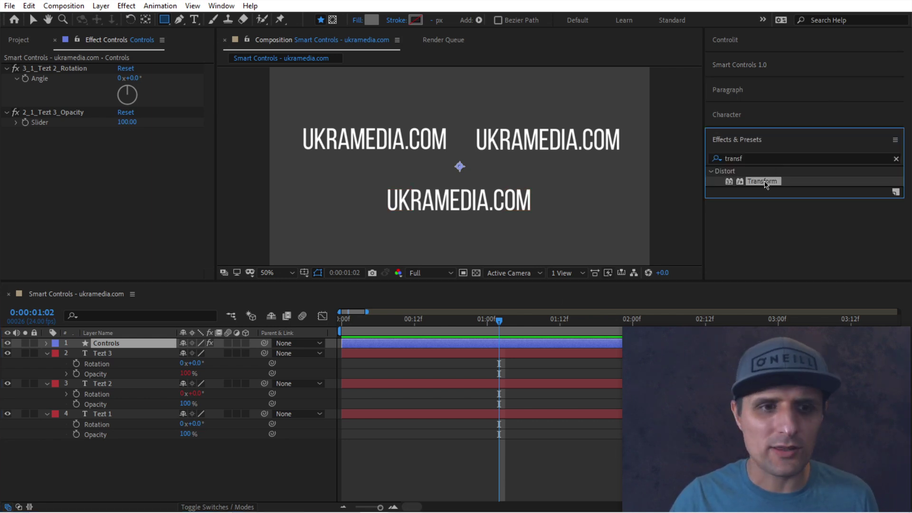
{"action": "left_click_drag", "start_coordinate": [763, 182], "coordinate": [107, 354]}
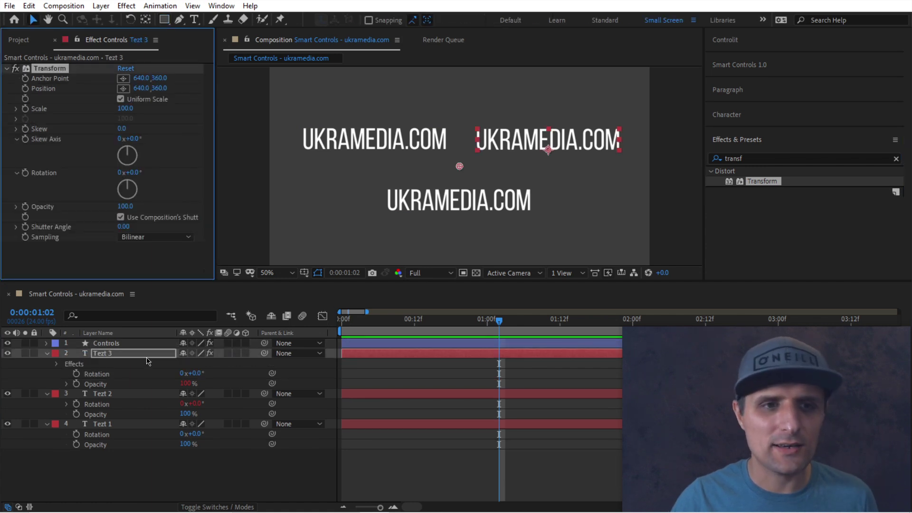
{"action": "left_click", "coordinate": [148, 361]}
- Link the Transform effect's Uniform Scale to a new Smart Controls checkbox on the Controls layer
{"action": "key", "text": "e"}
{"action": "left_click", "coordinate": [67, 364]}
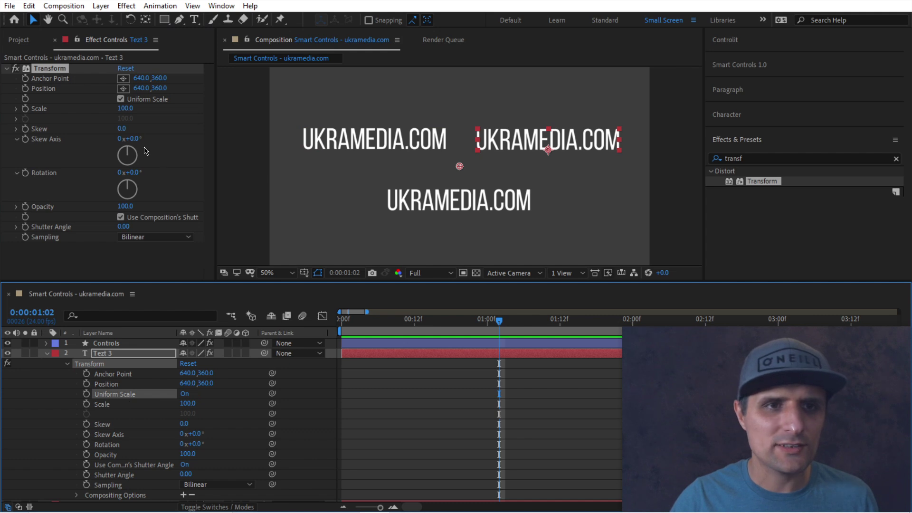
{"action": "left_click", "coordinate": [122, 344]}
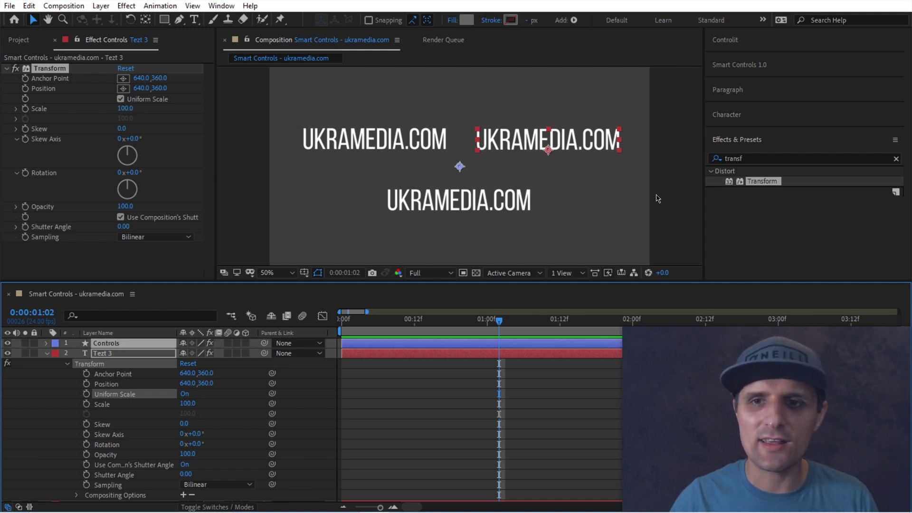
{"action": "left_click", "coordinate": [753, 65]}
{"action": "left_click", "coordinate": [719, 87]}
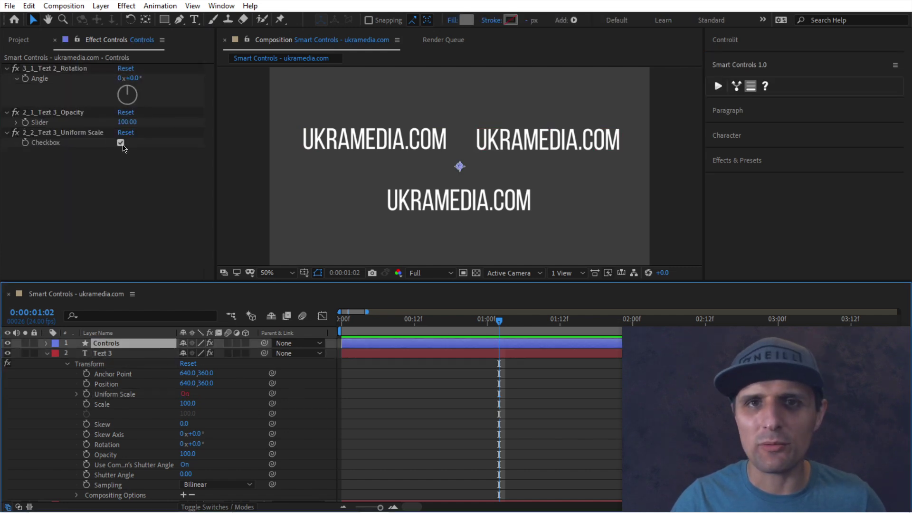
- Select Tezt 3's Uniform Scale and Skew properties
{"action": "left_click", "coordinate": [128, 402]}
{"action": "left_click", "coordinate": [125, 397]}
{"action": "left_click", "coordinate": [116, 425]}
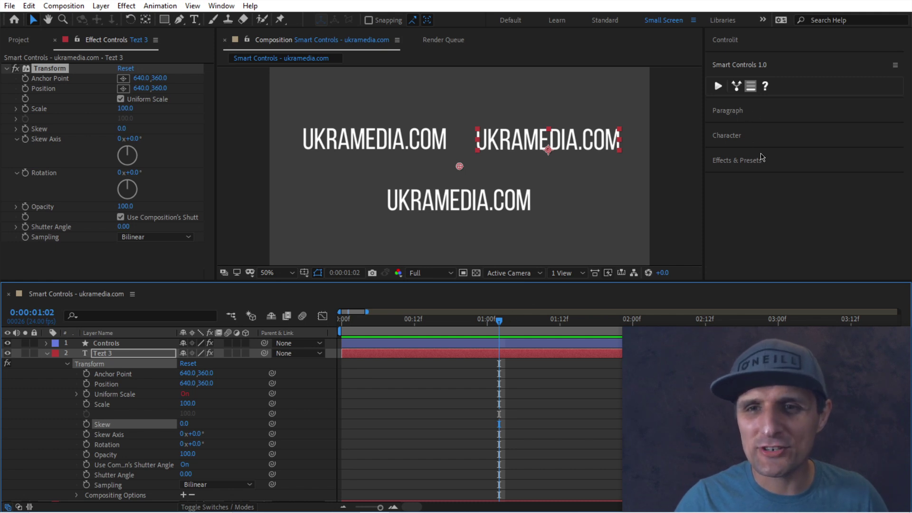
{"action": "left_click", "coordinate": [743, 43]}
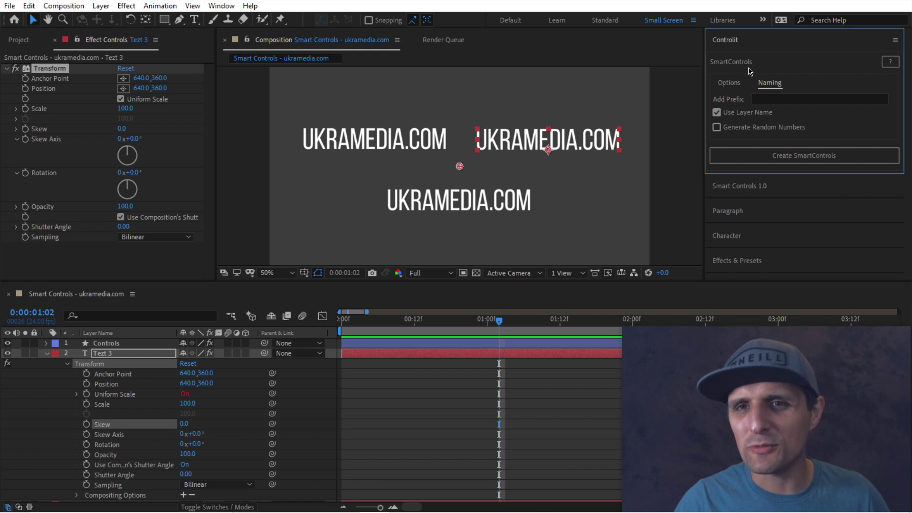
{"action": "left_click", "coordinate": [736, 44]}
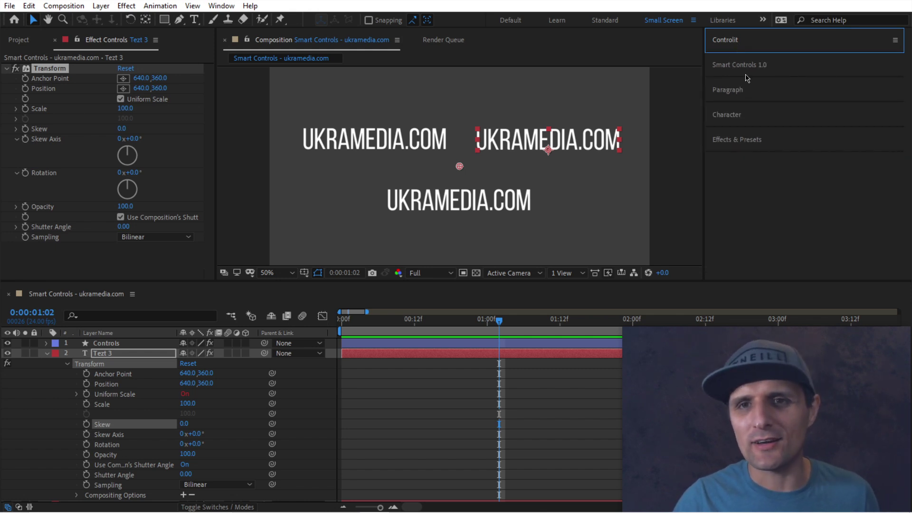
{"action": "left_click", "coordinate": [743, 65]}
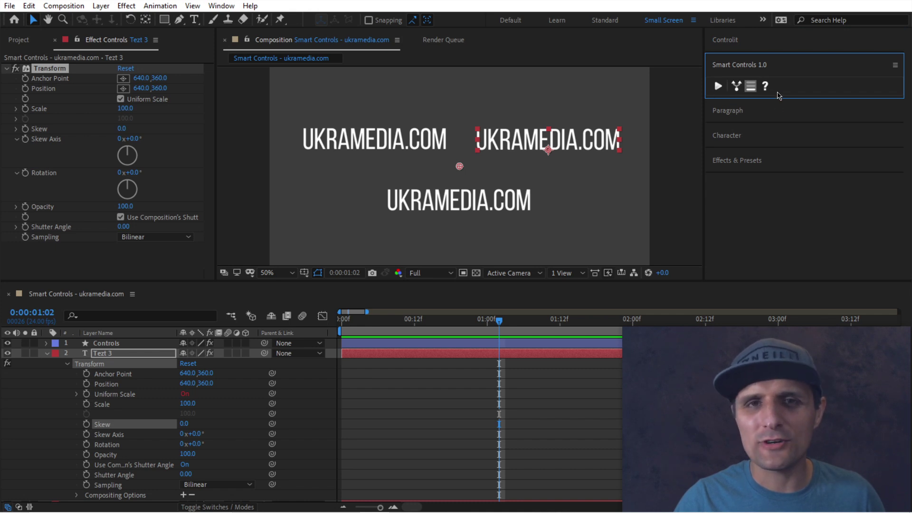